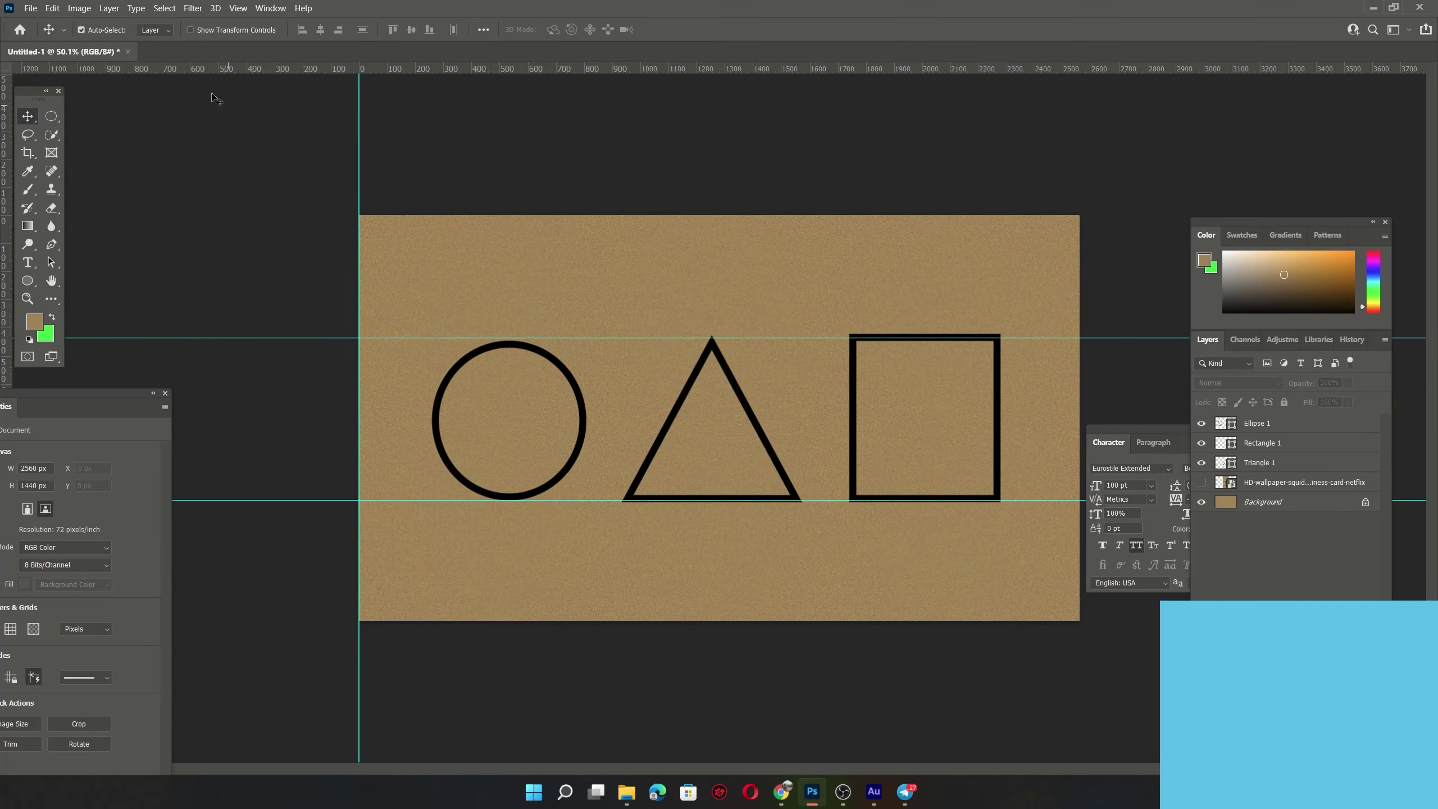
- Create a new 2560 x 1440 px RGB document at 72 ppi with a white background
click(20, 30)
click(74, 151)
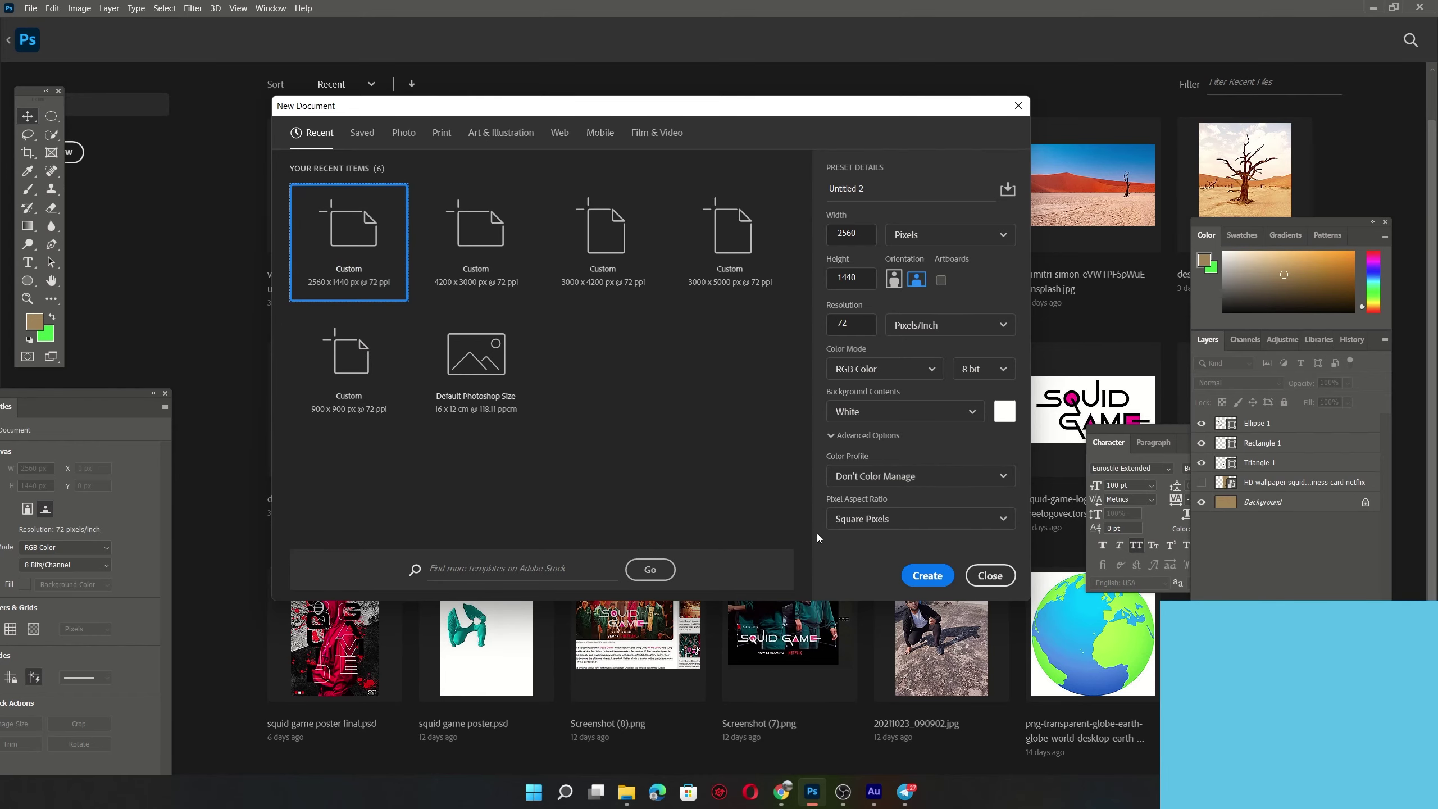
click(922, 576)
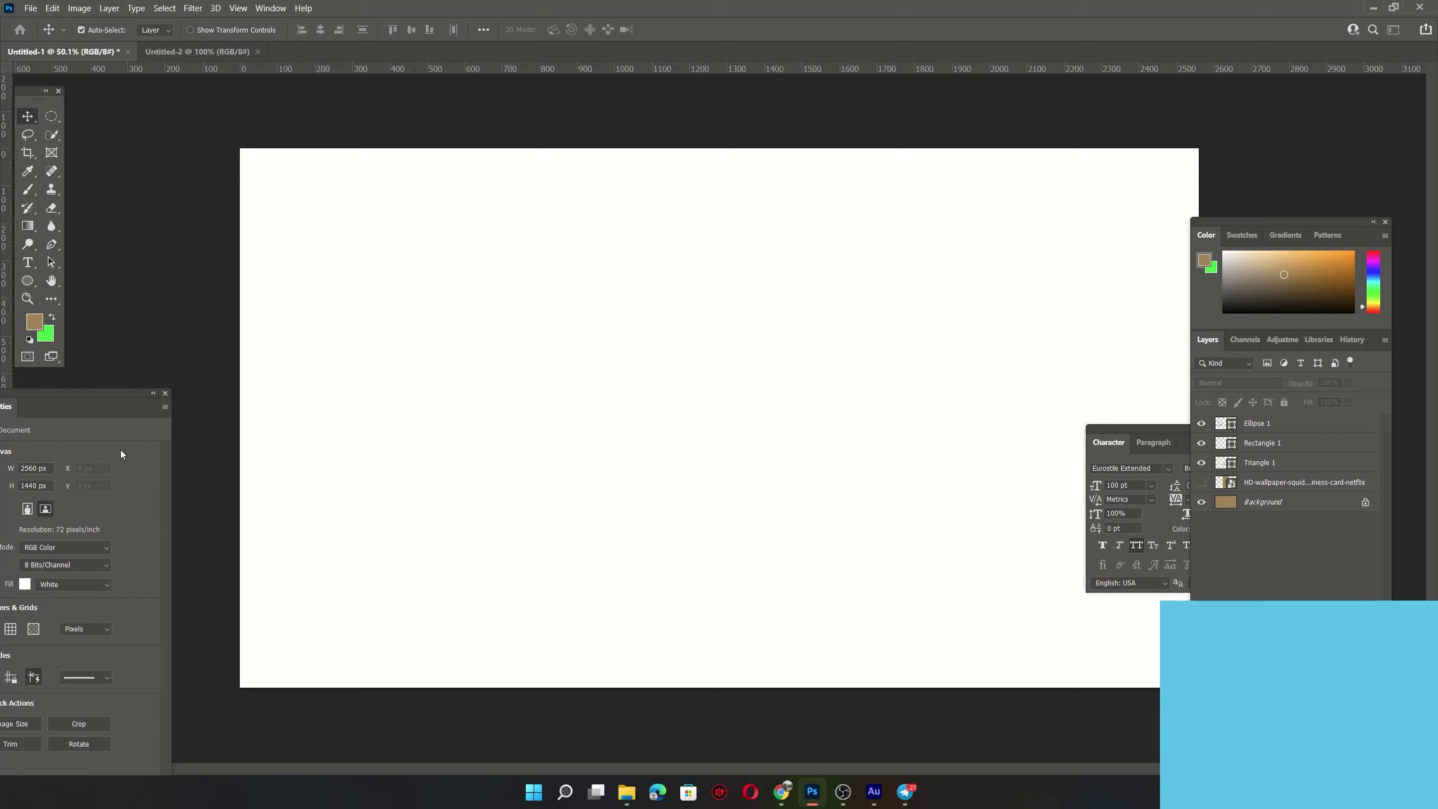
- Fill the background layer with the brown foreground colour #9f8455
click(35, 327)
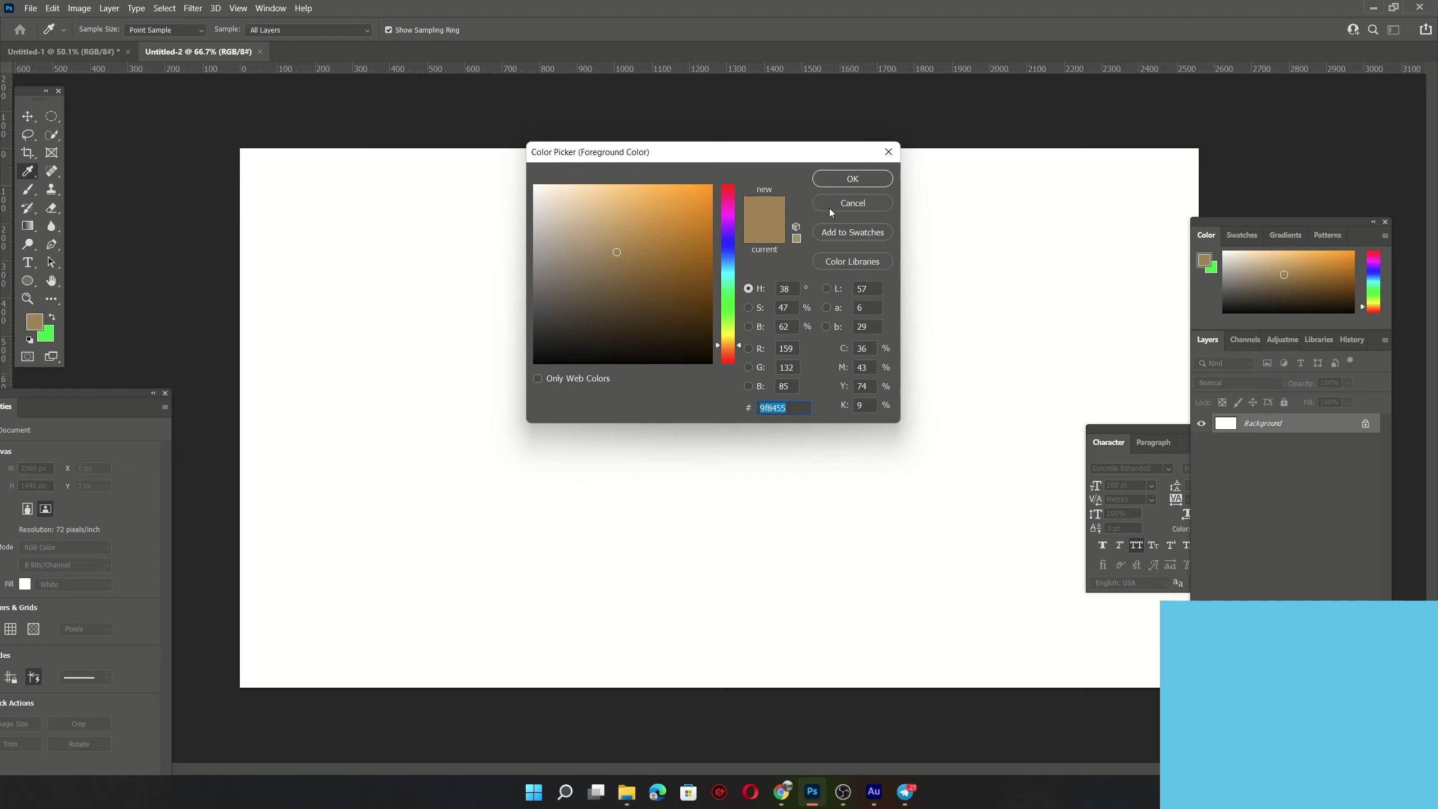
click(875, 180)
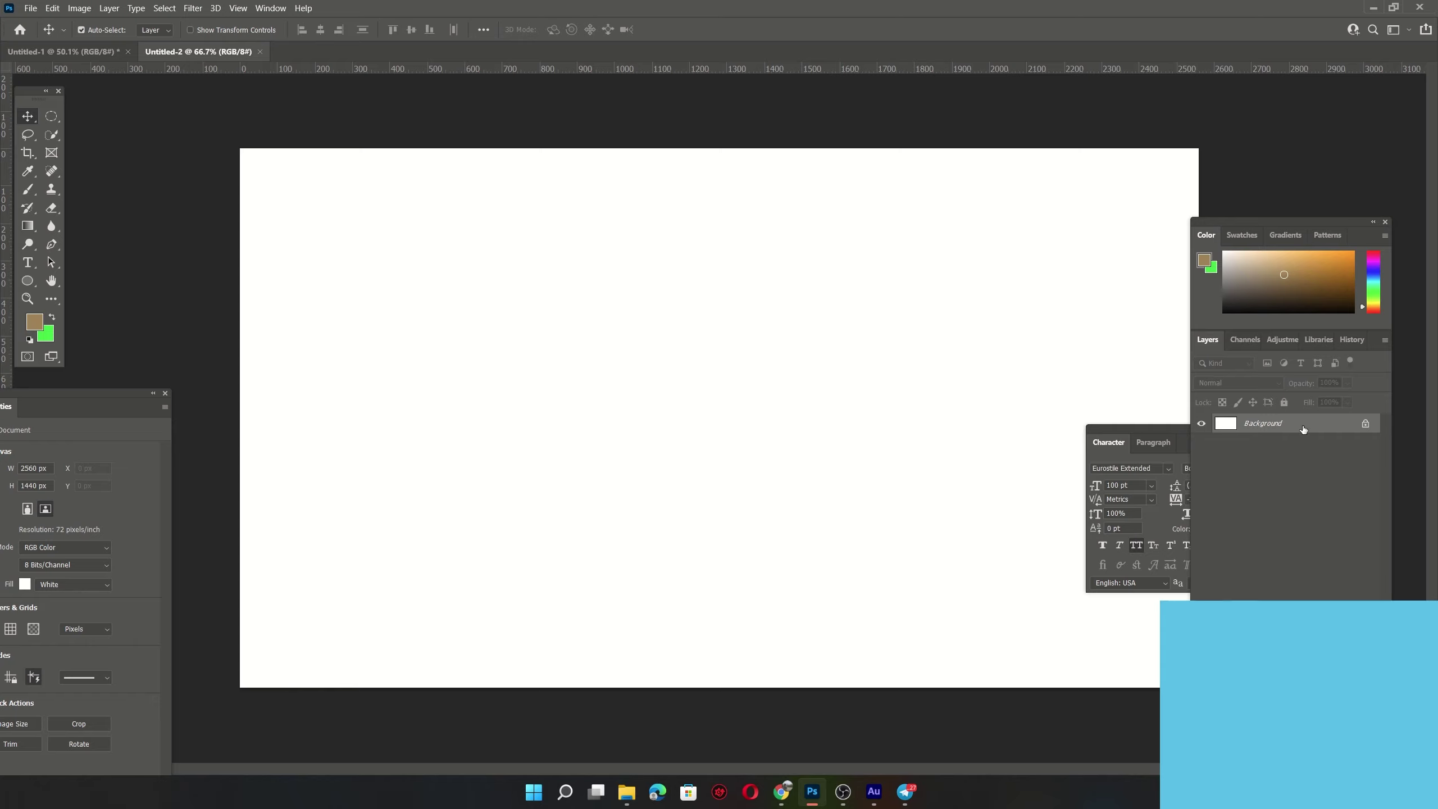
key(alt+BackSpace)
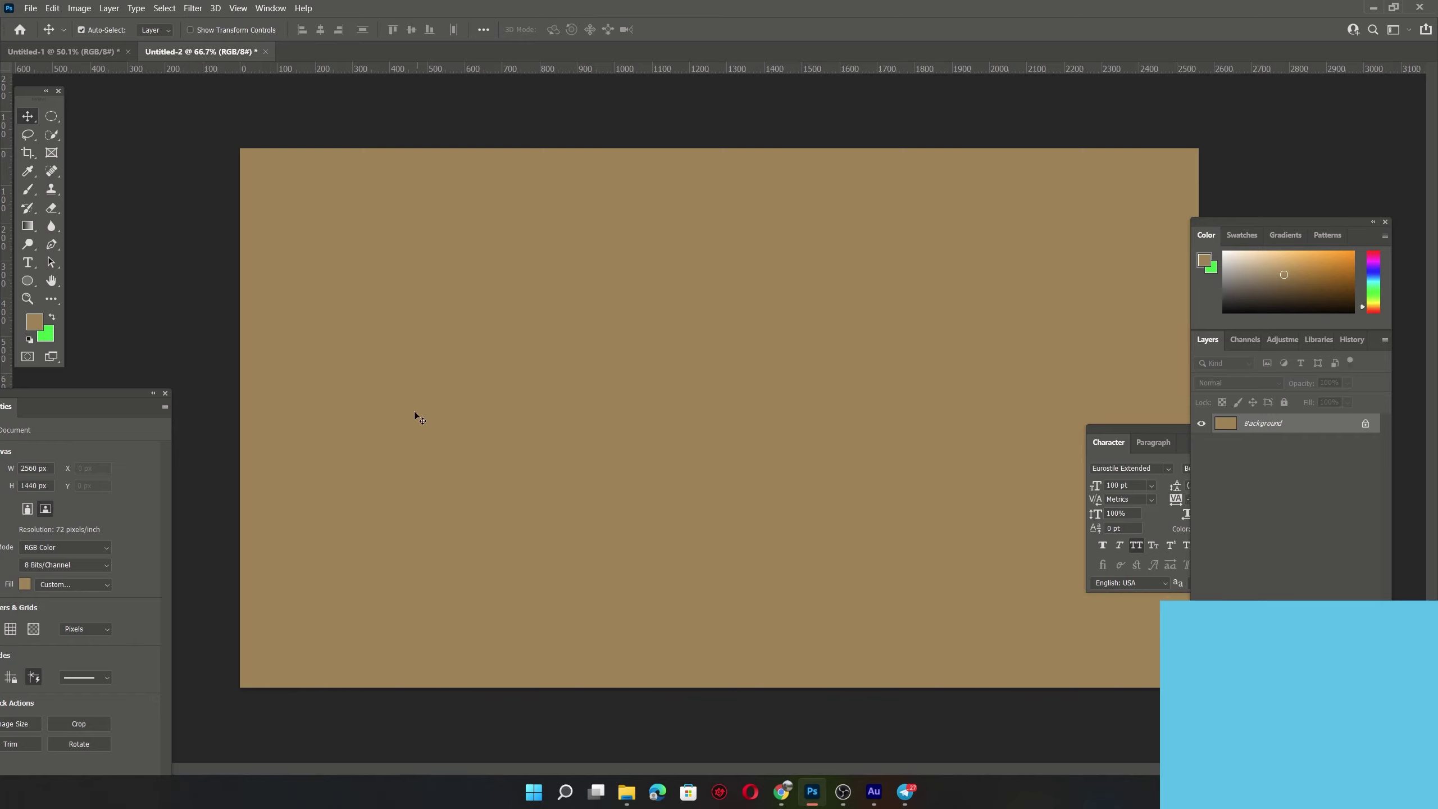
- Apply the Add Noise filter to the brown background with an amount of 13.93% and uniform distribution
click(193, 8)
mouse_move(239, 218)
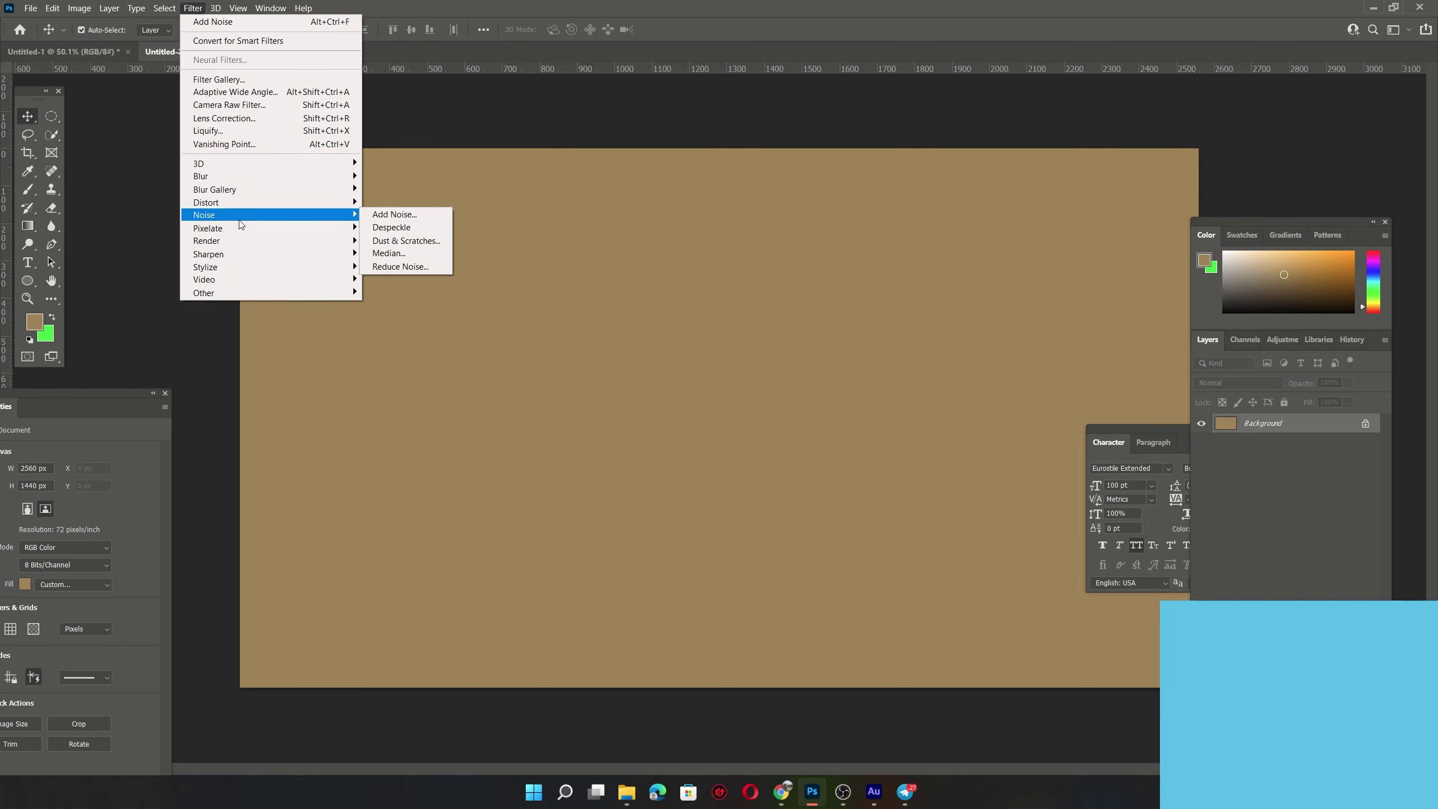
click(395, 214)
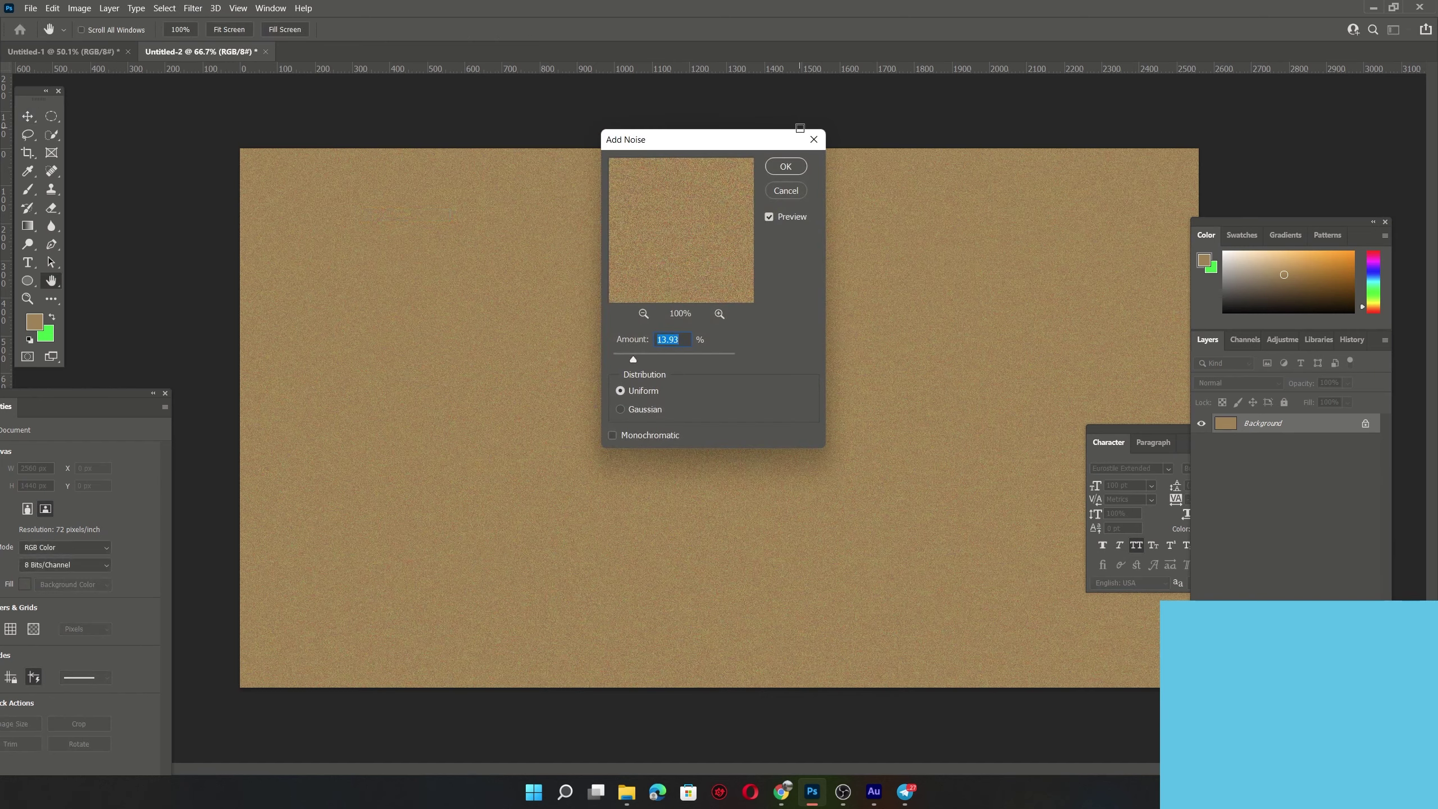
click(786, 166)
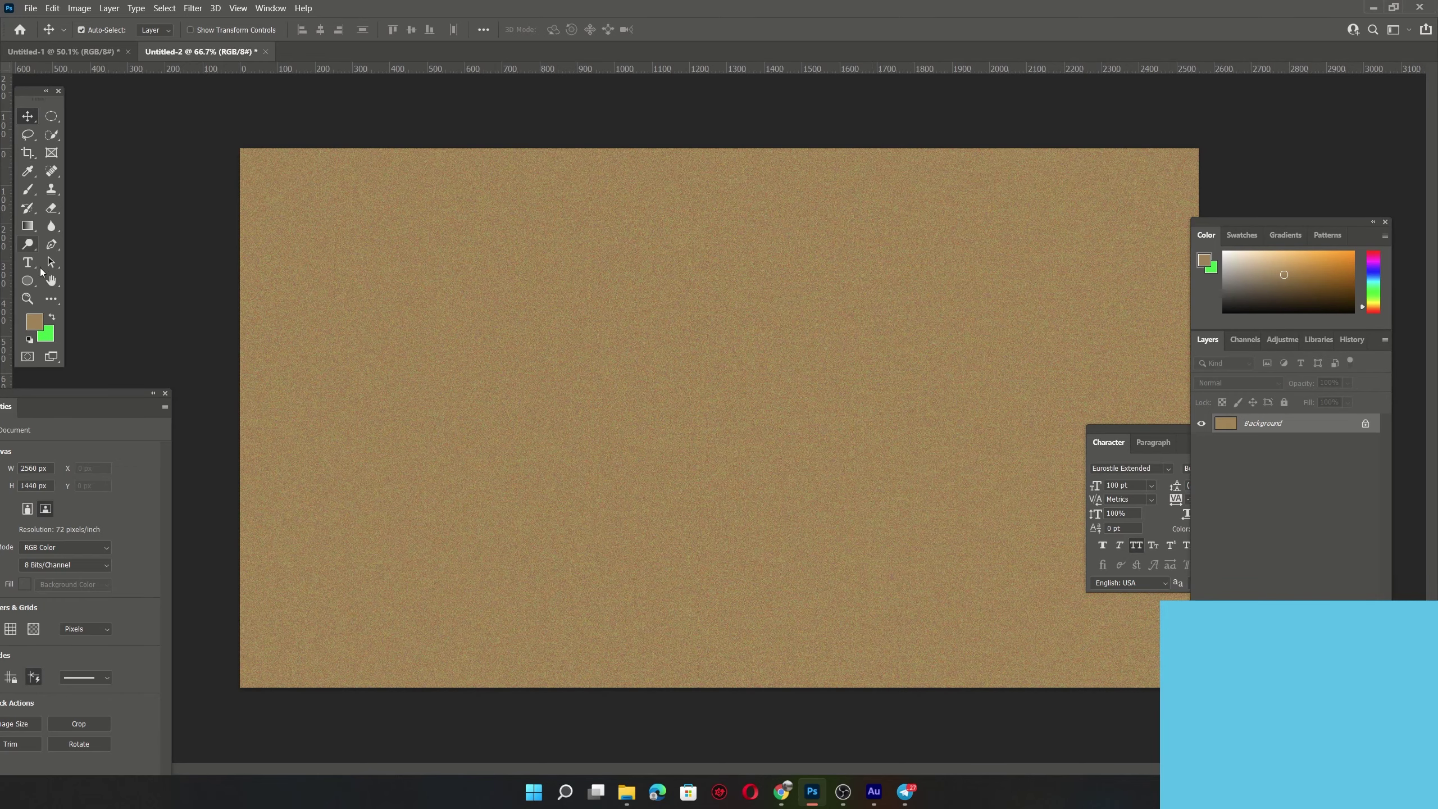
- Place two horizontal guides across the canvas, about 410 px and 1030 px below its upper edge
click(27, 280)
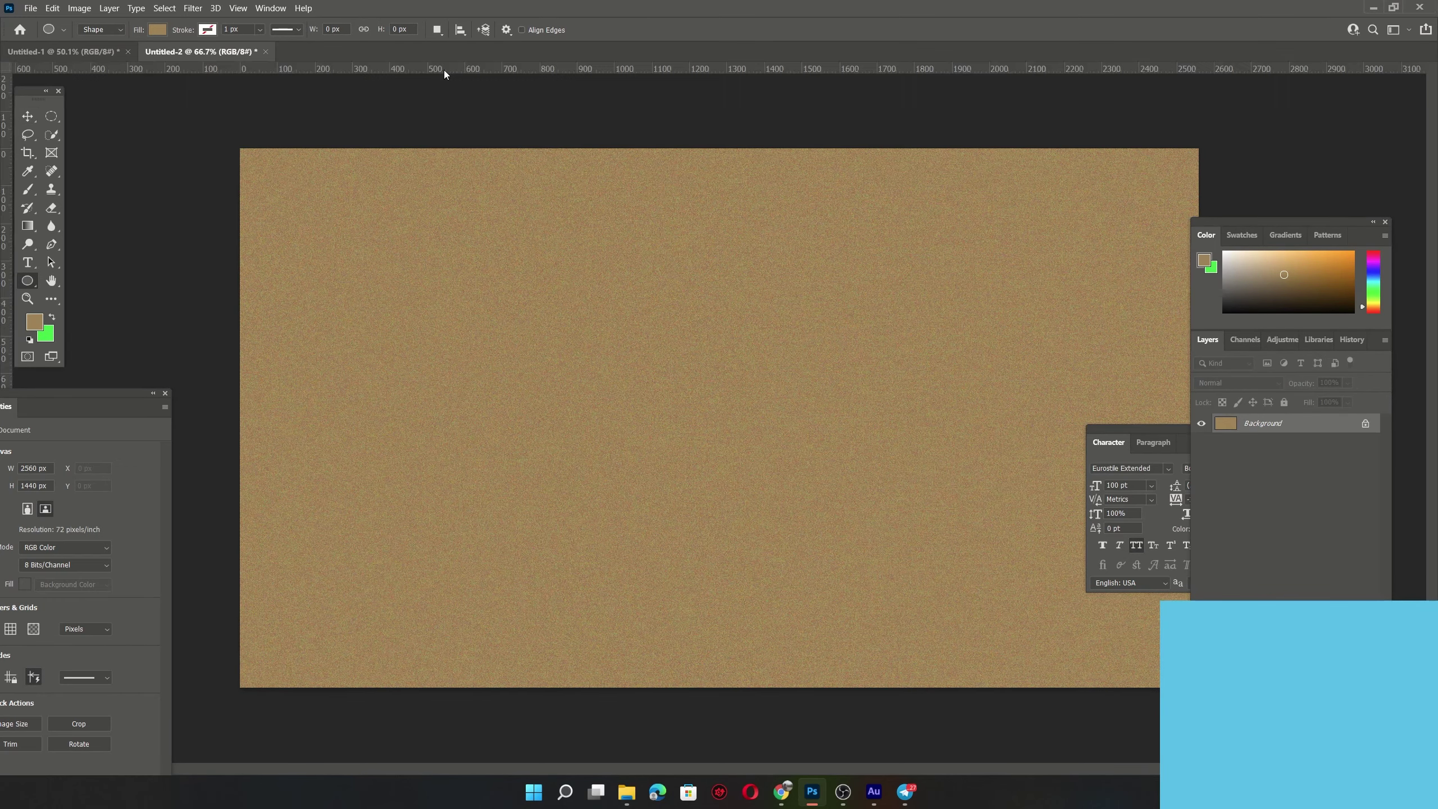
drag(454, 68, 447, 303)
mouse_move(498, 75)
mouse_down()
mouse_move(422, 371)
mouse_move(507, 123)
mouse_up()
key(ctrl+z)
drag(535, 69, 536, 534)
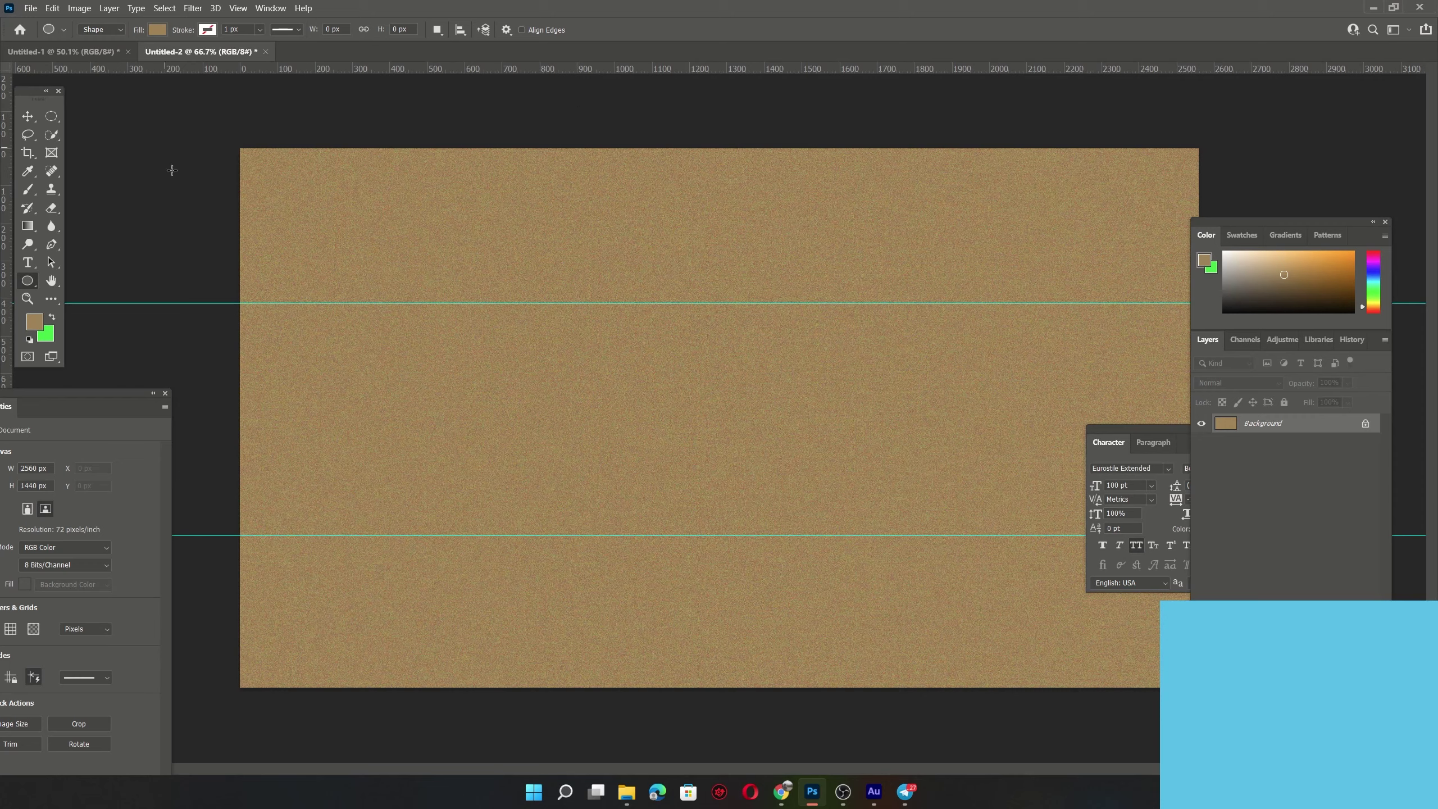
- Draw a circle about 554 px in diameter in the left part of the canvas with the Ellipse tool
right_click(28, 281)
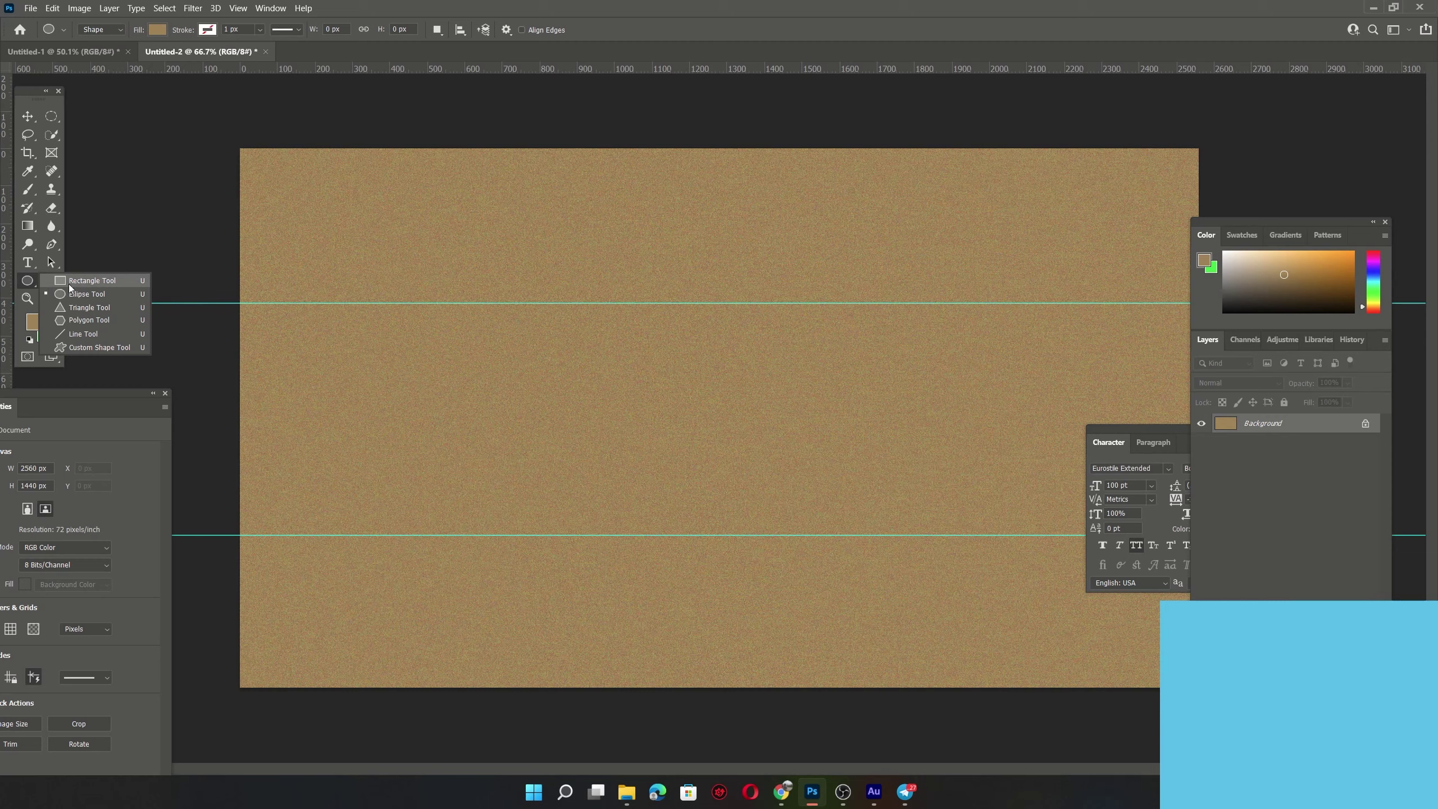
click(96, 293)
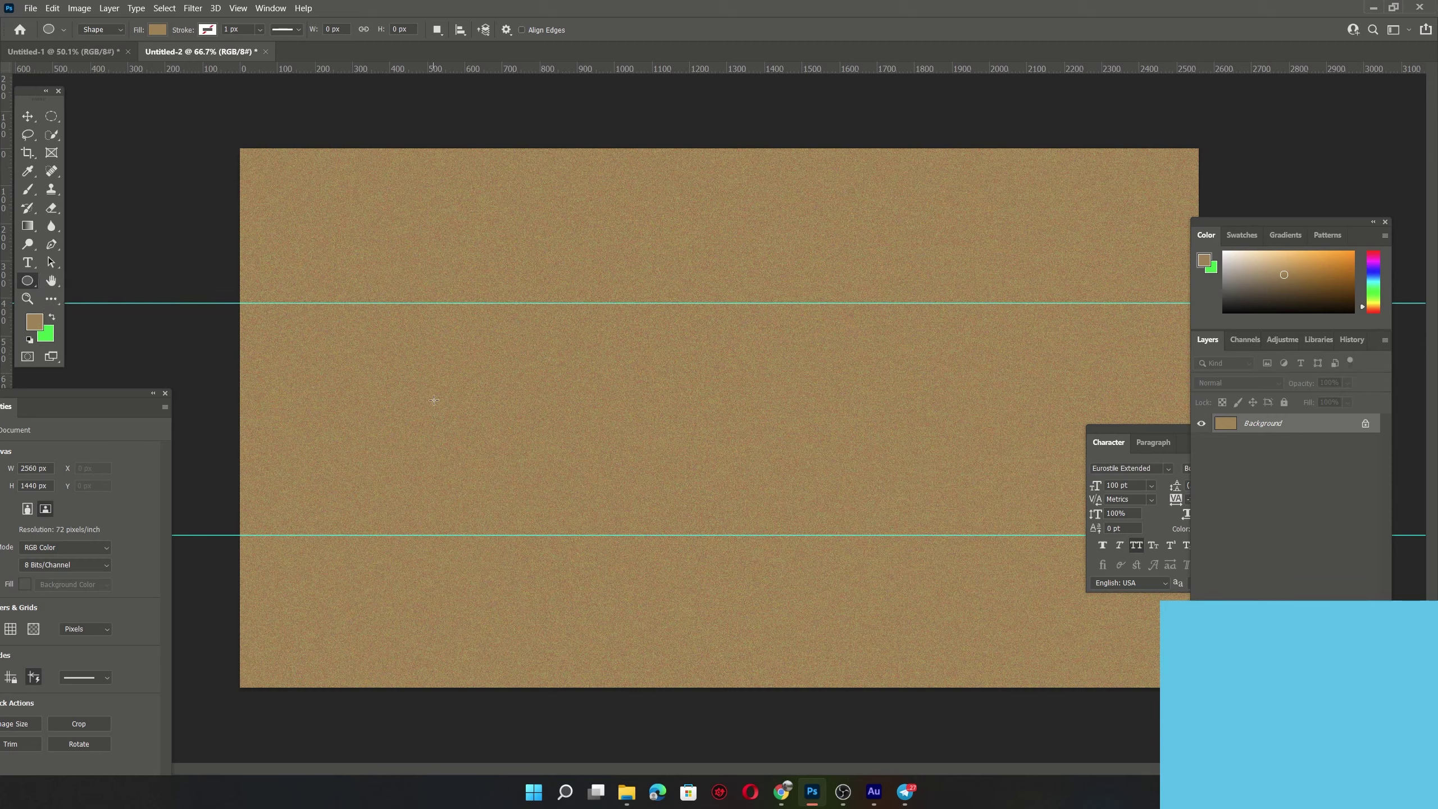
drag(433, 400, 537, 533)
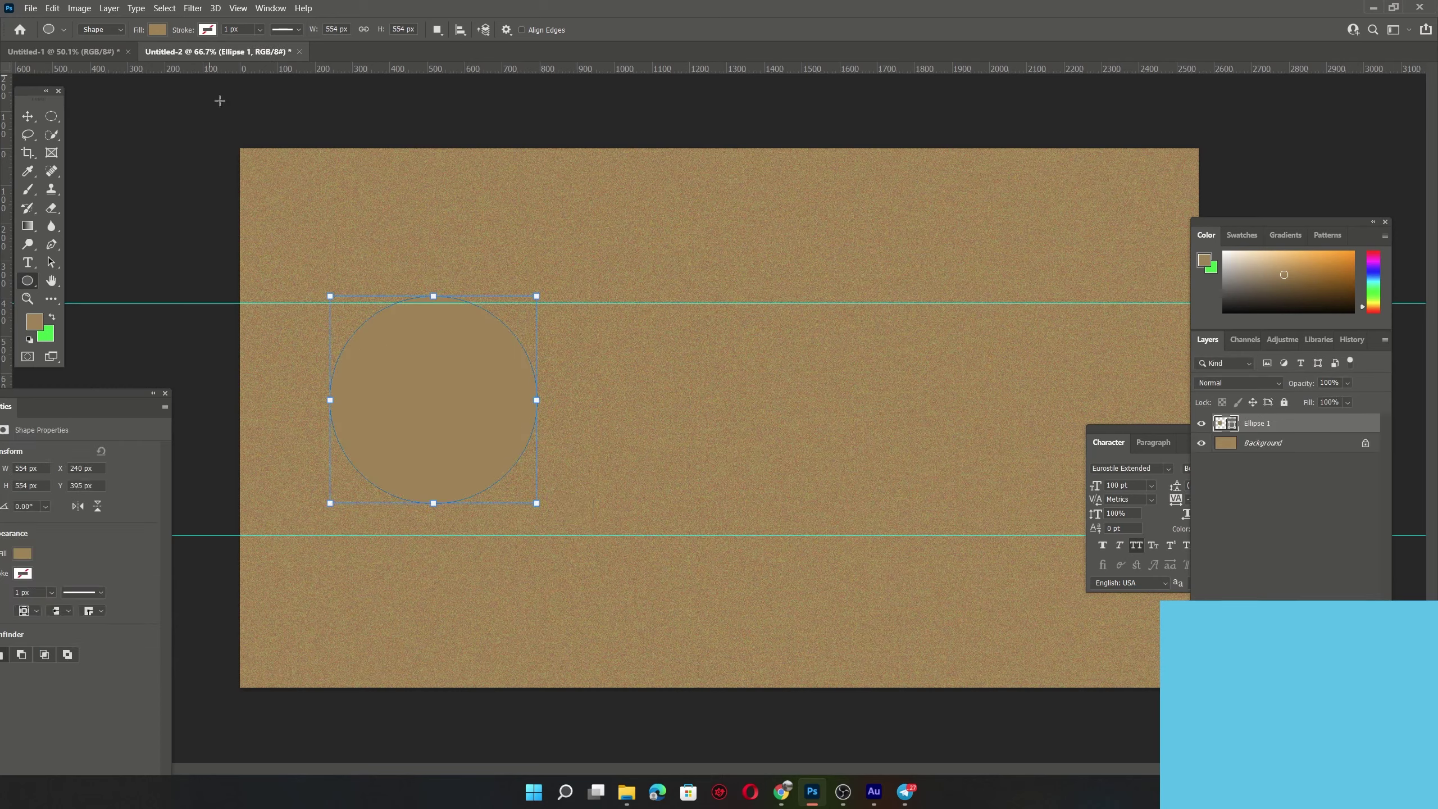
- Remove the circle's fill and give it a black stroke
click(159, 29)
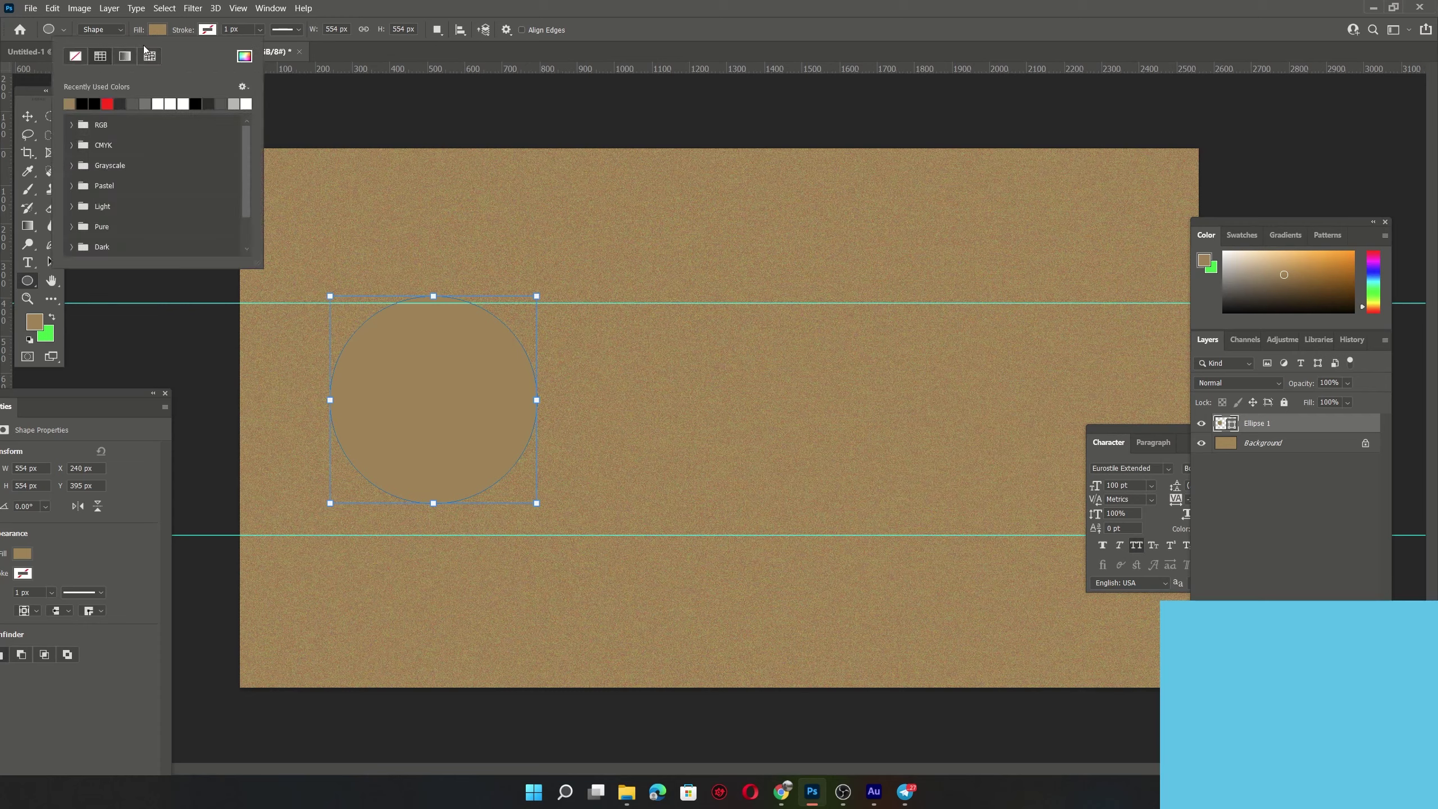
click(75, 55)
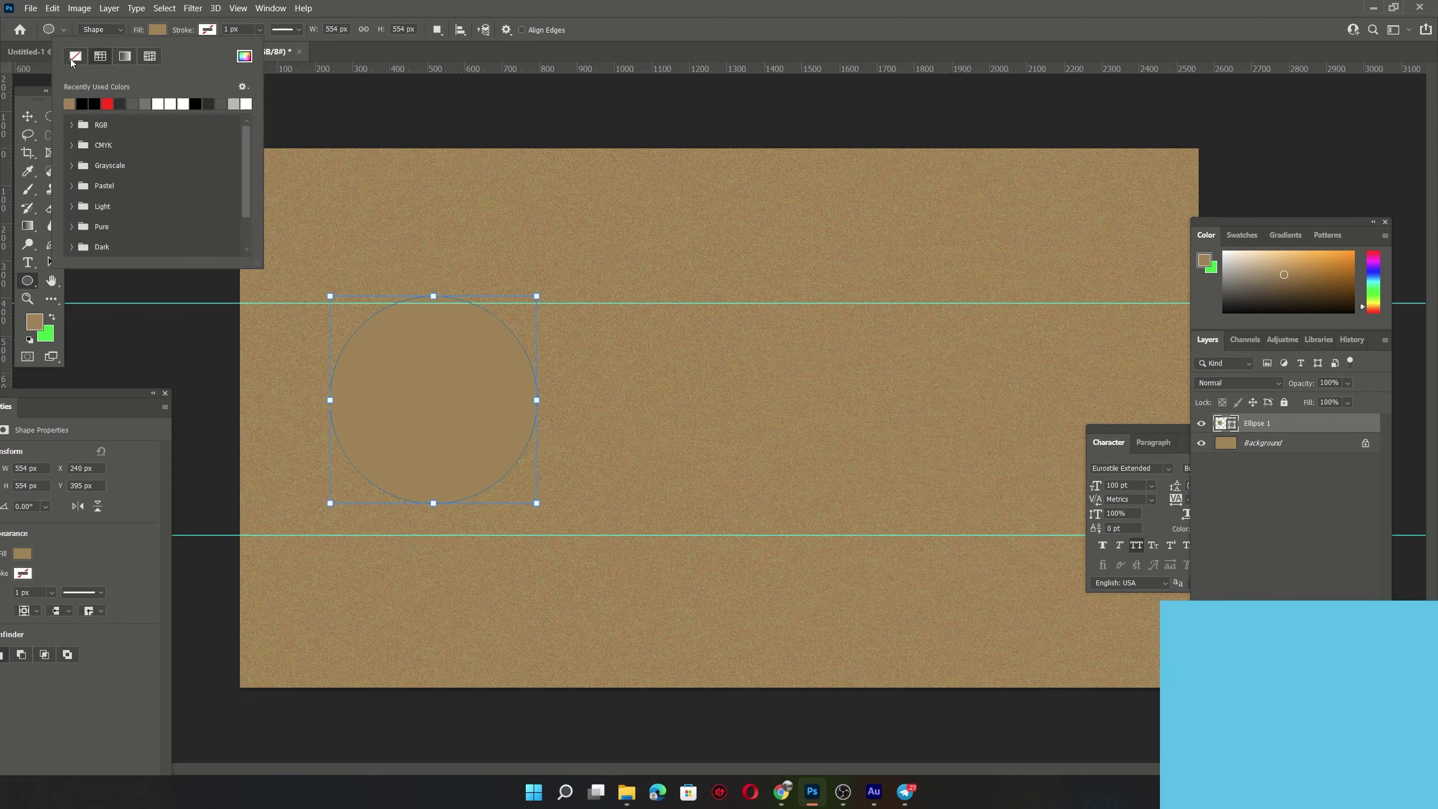
click(208, 29)
click(138, 104)
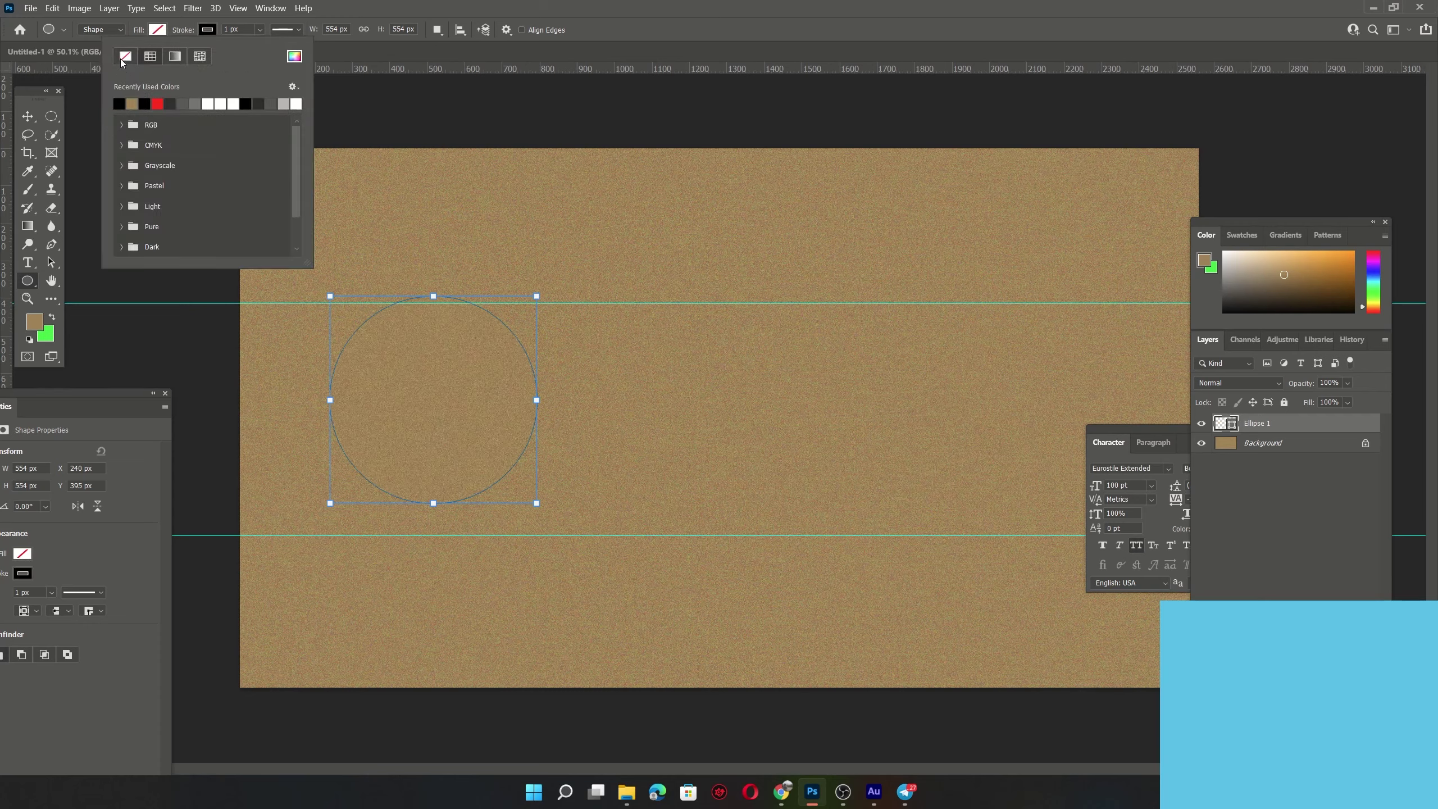
- Set the circle's stroke width to 10 px
click(230, 30)
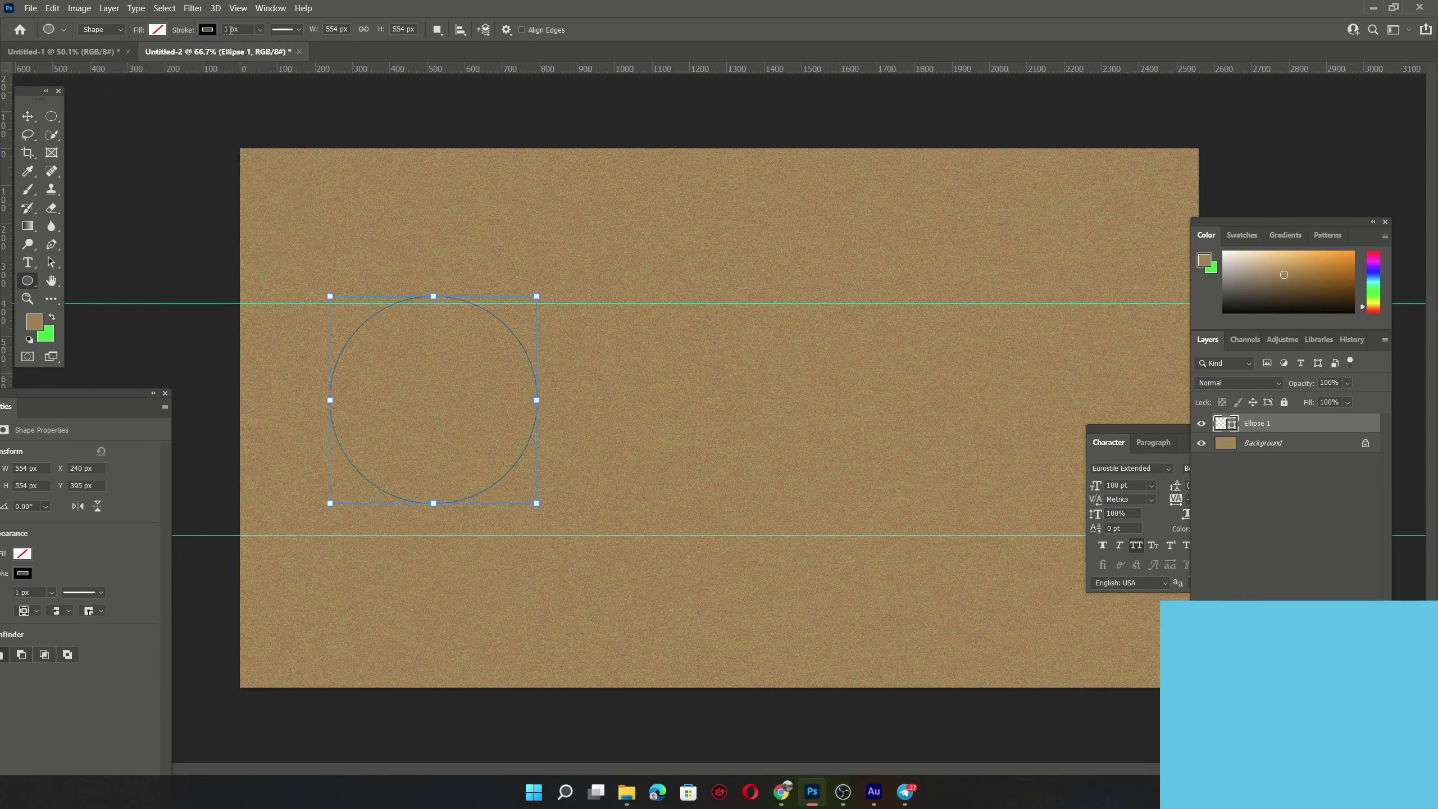
click(231, 29)
text(1)
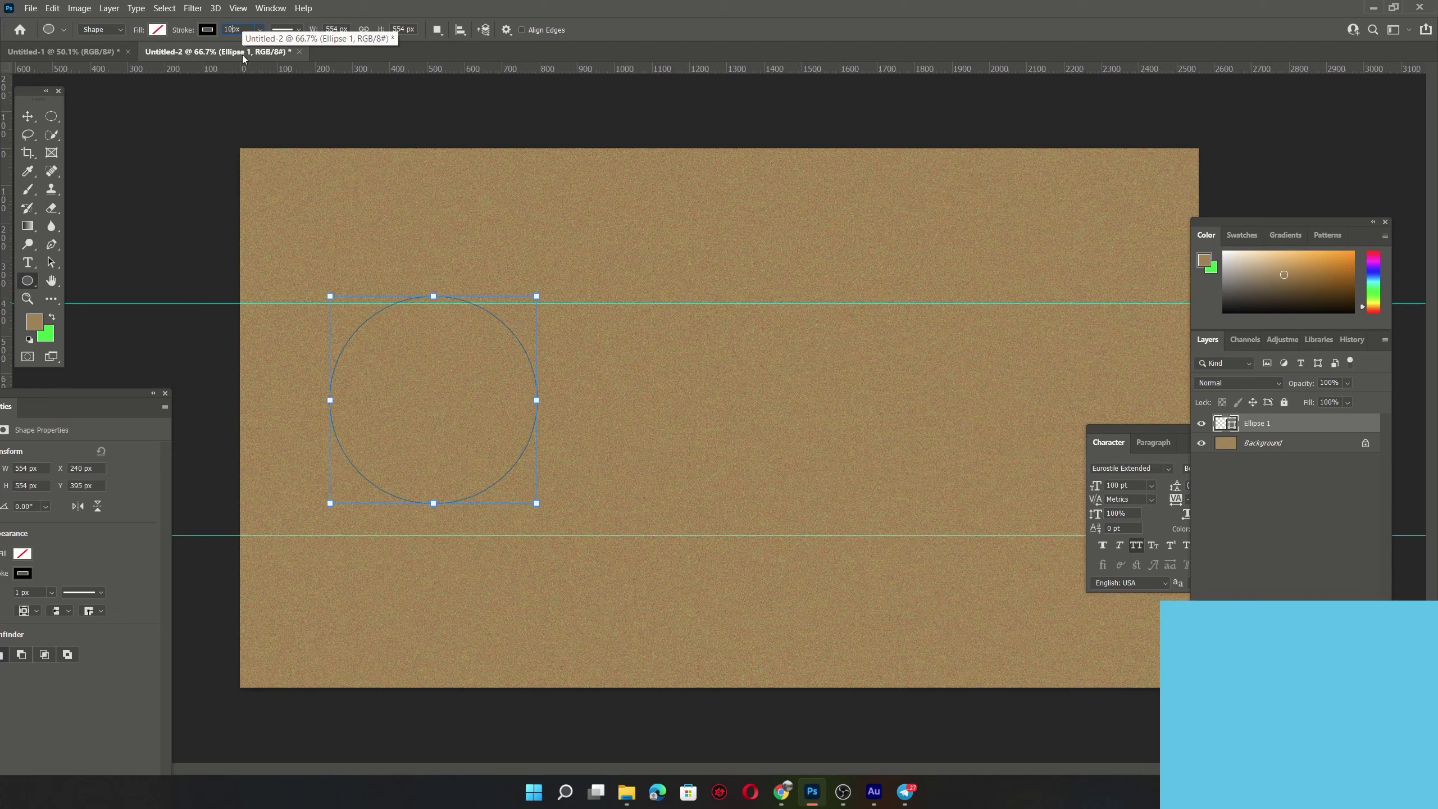
key(Return)
- Set the circle's stroke width to 20 px
click(226, 29)
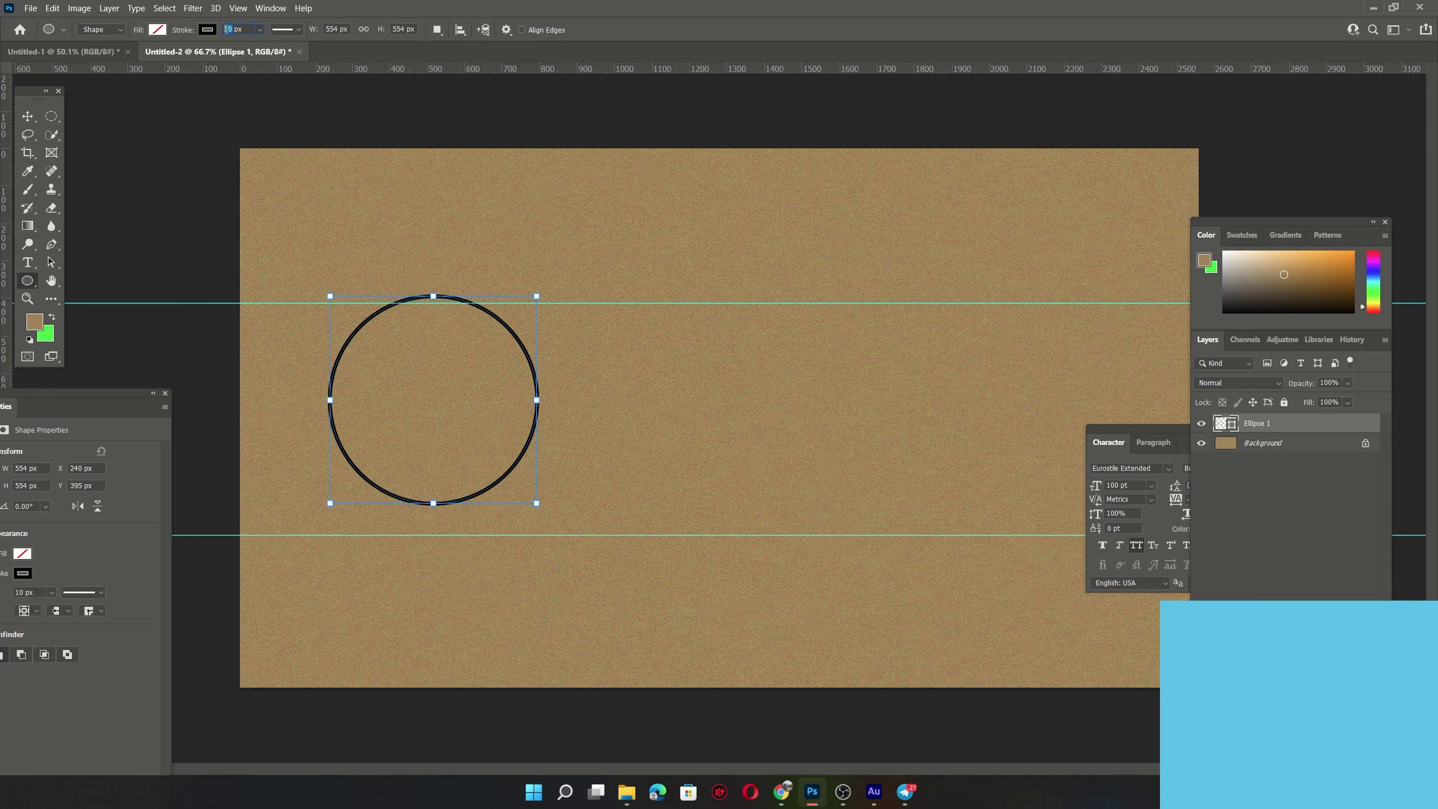
text(20)
key(Return)
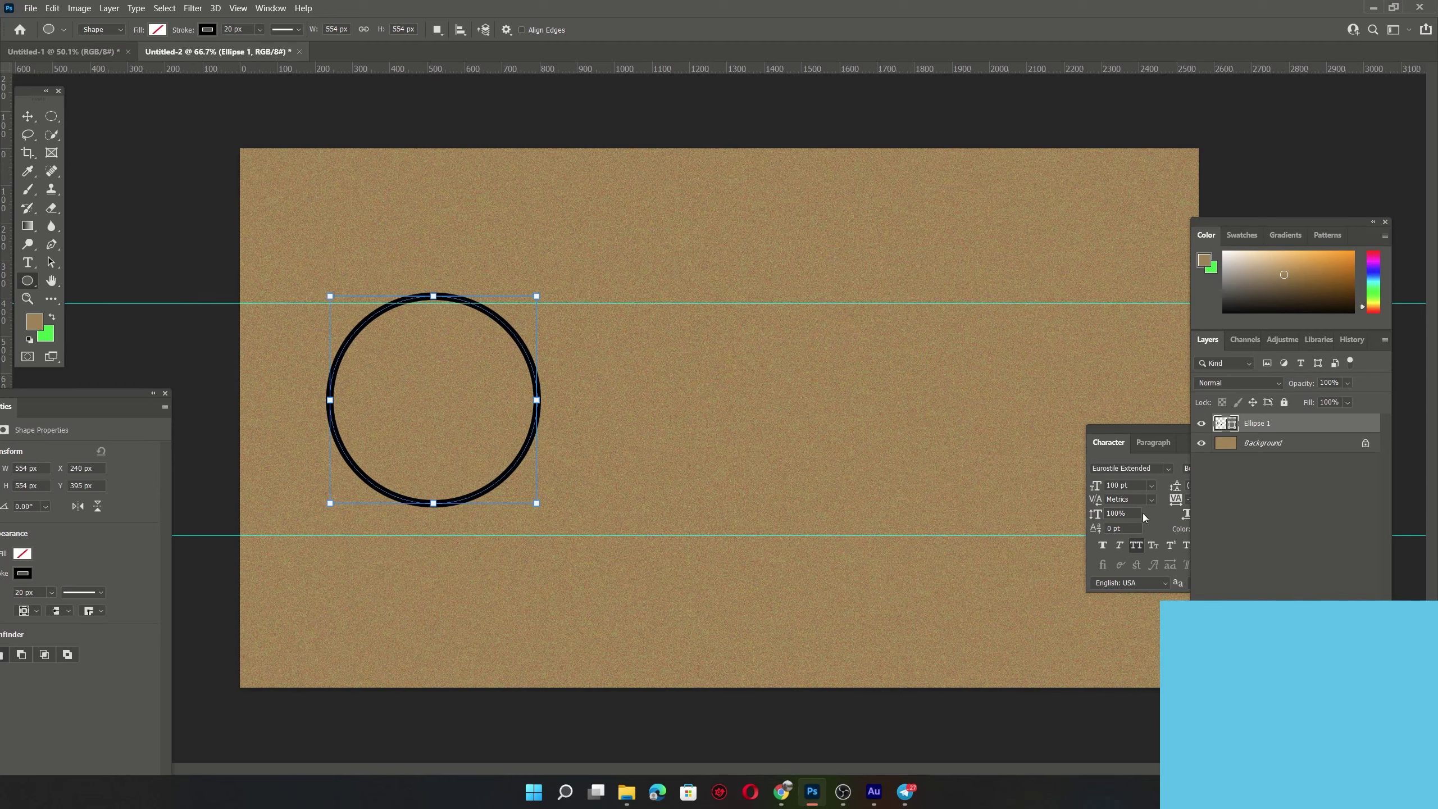
- Move the circle down with Free Transform so it is vertically centred on the canvas between the guides
click(27, 117)
key(ctrl+t)
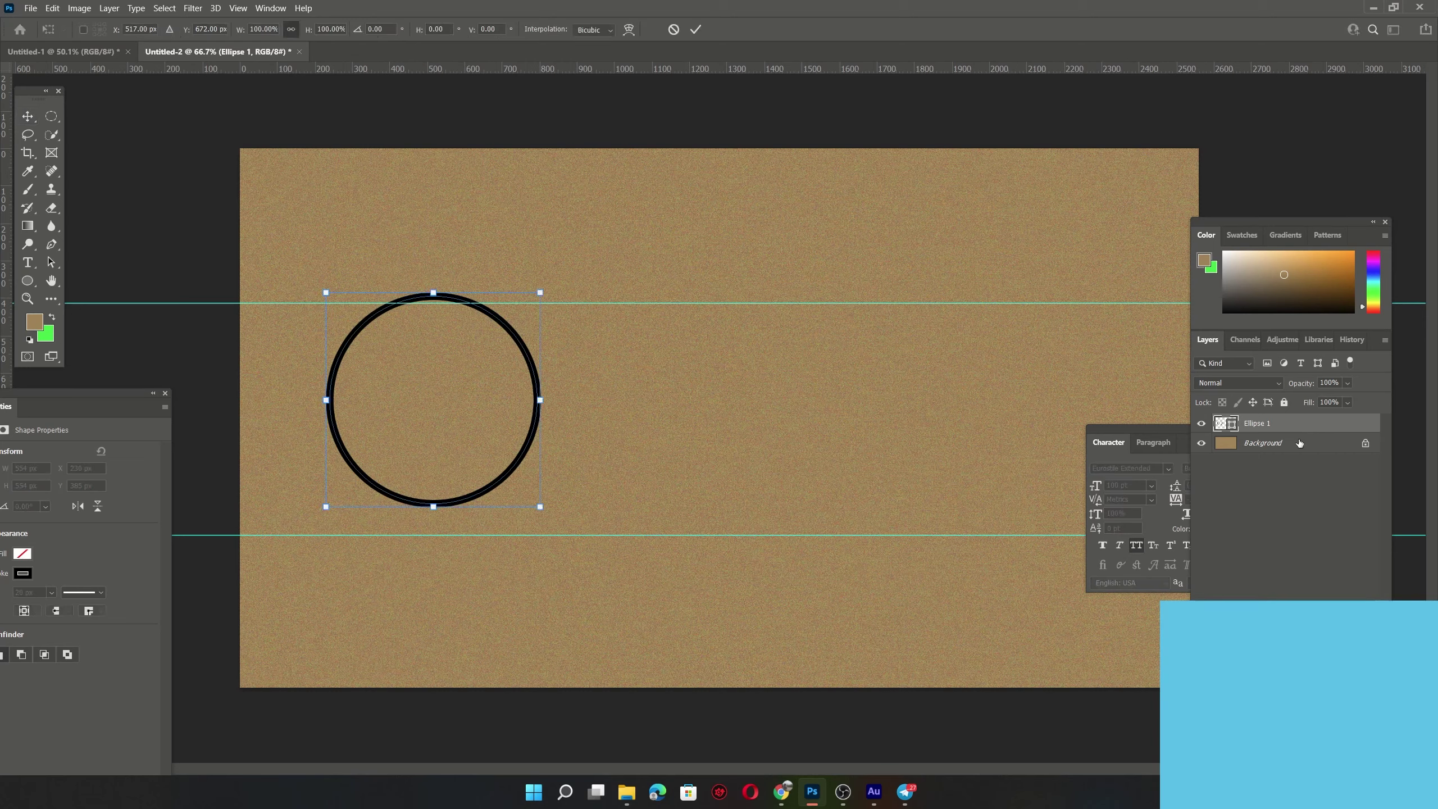
drag(503, 383, 499, 395)
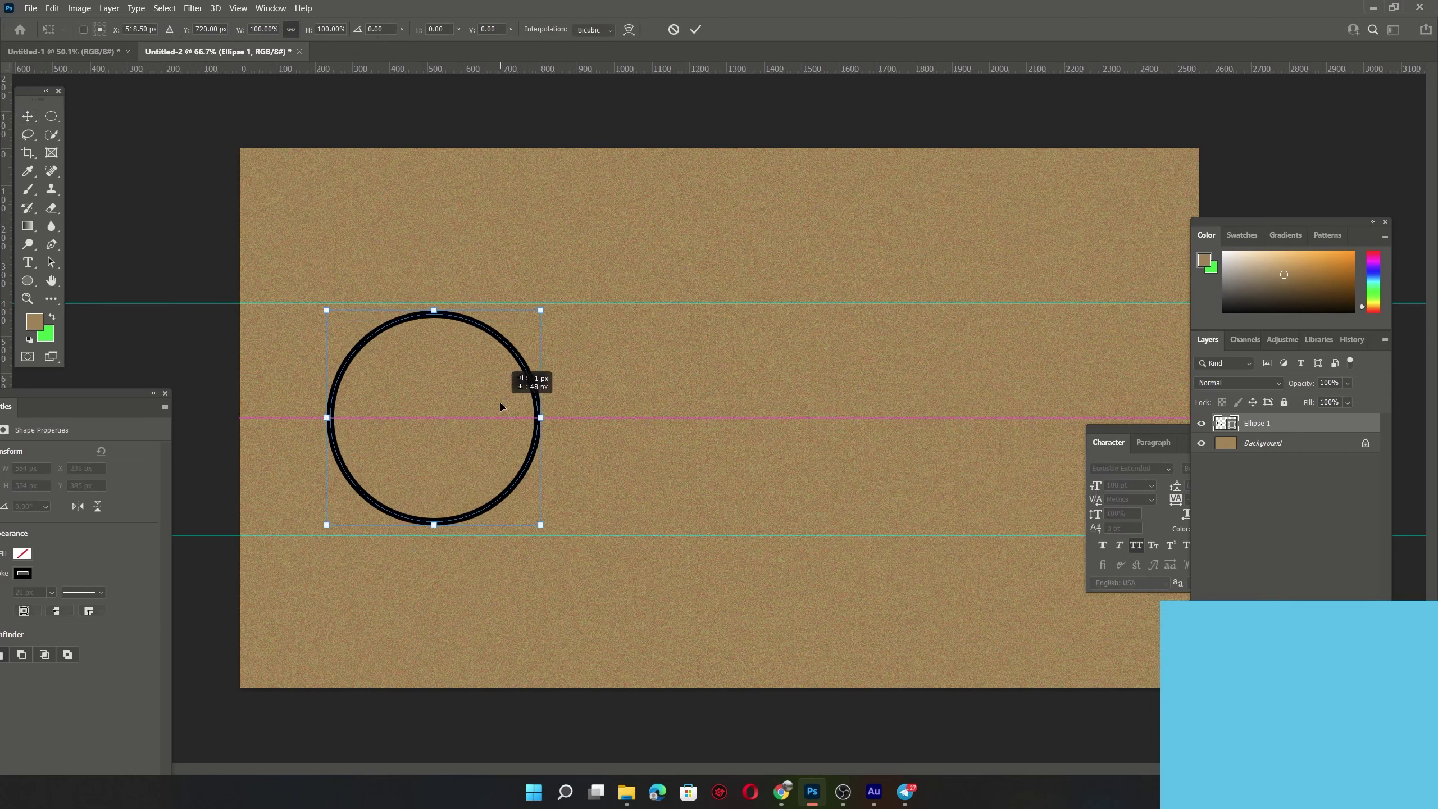
- Add a new layer and draw a triangle about 670 x 580 px on it beside the circle
click(32, 283)
right_click(31, 287)
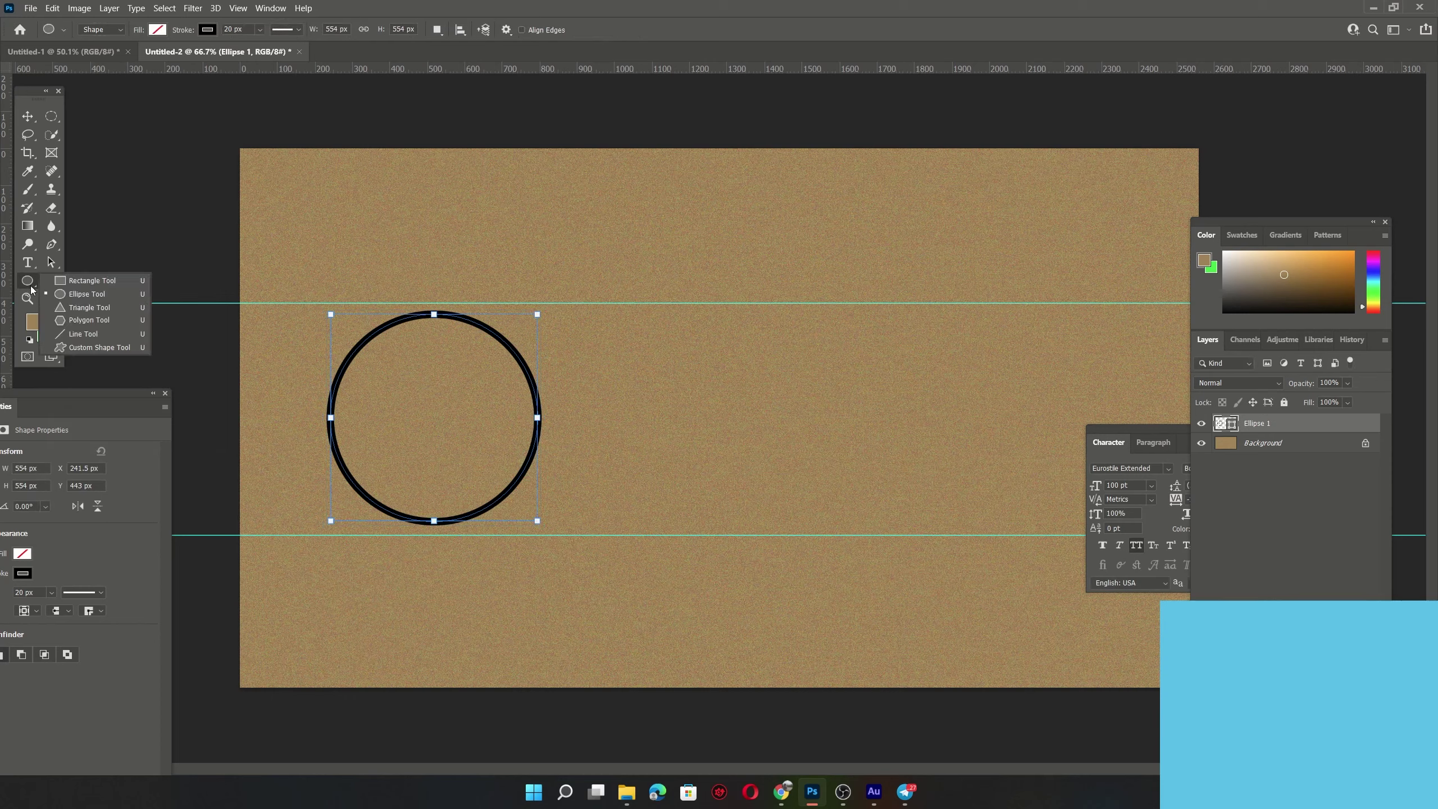
click(91, 308)
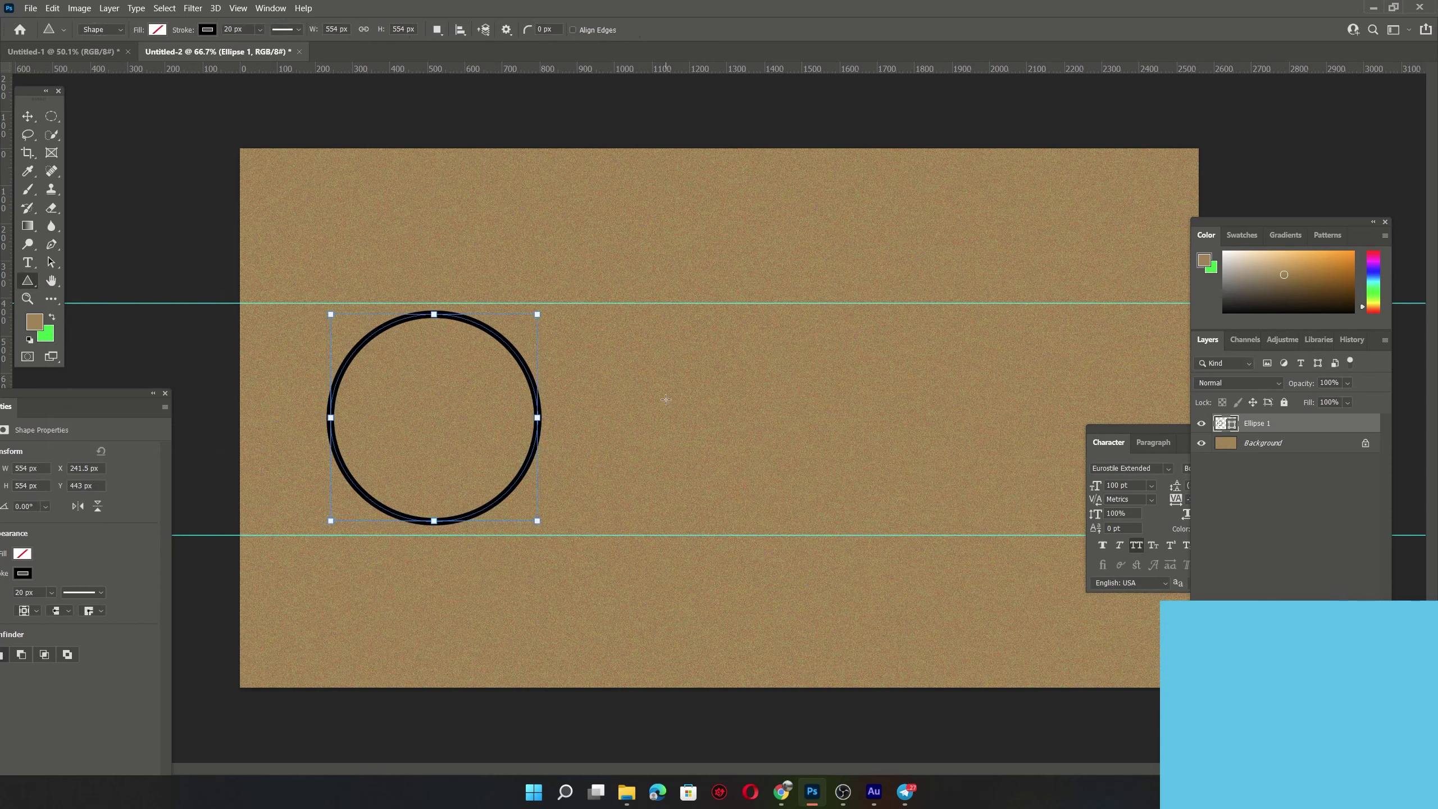
drag(613, 340, 813, 540)
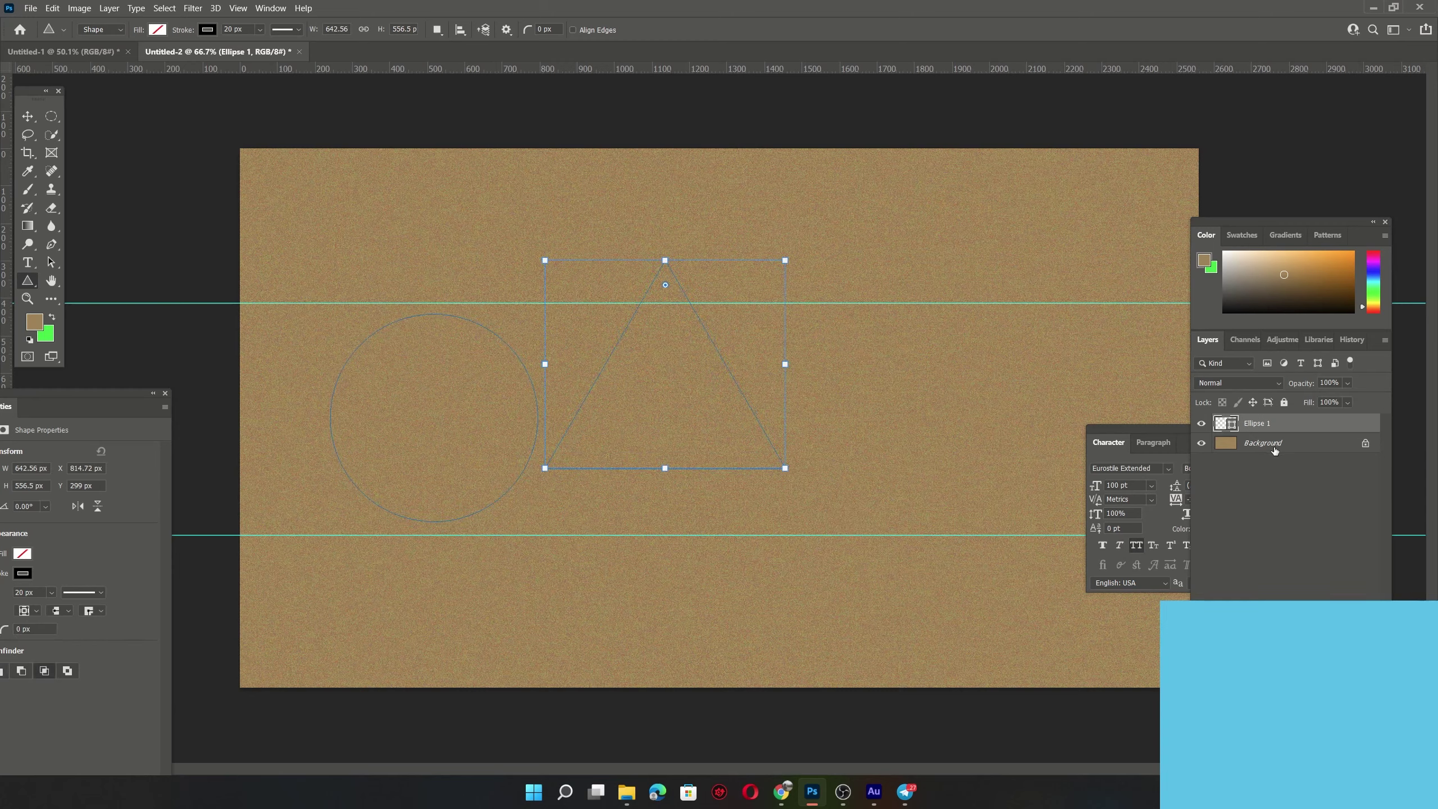
key(ctrl+z)
key(ctrl+shift+alt+n)
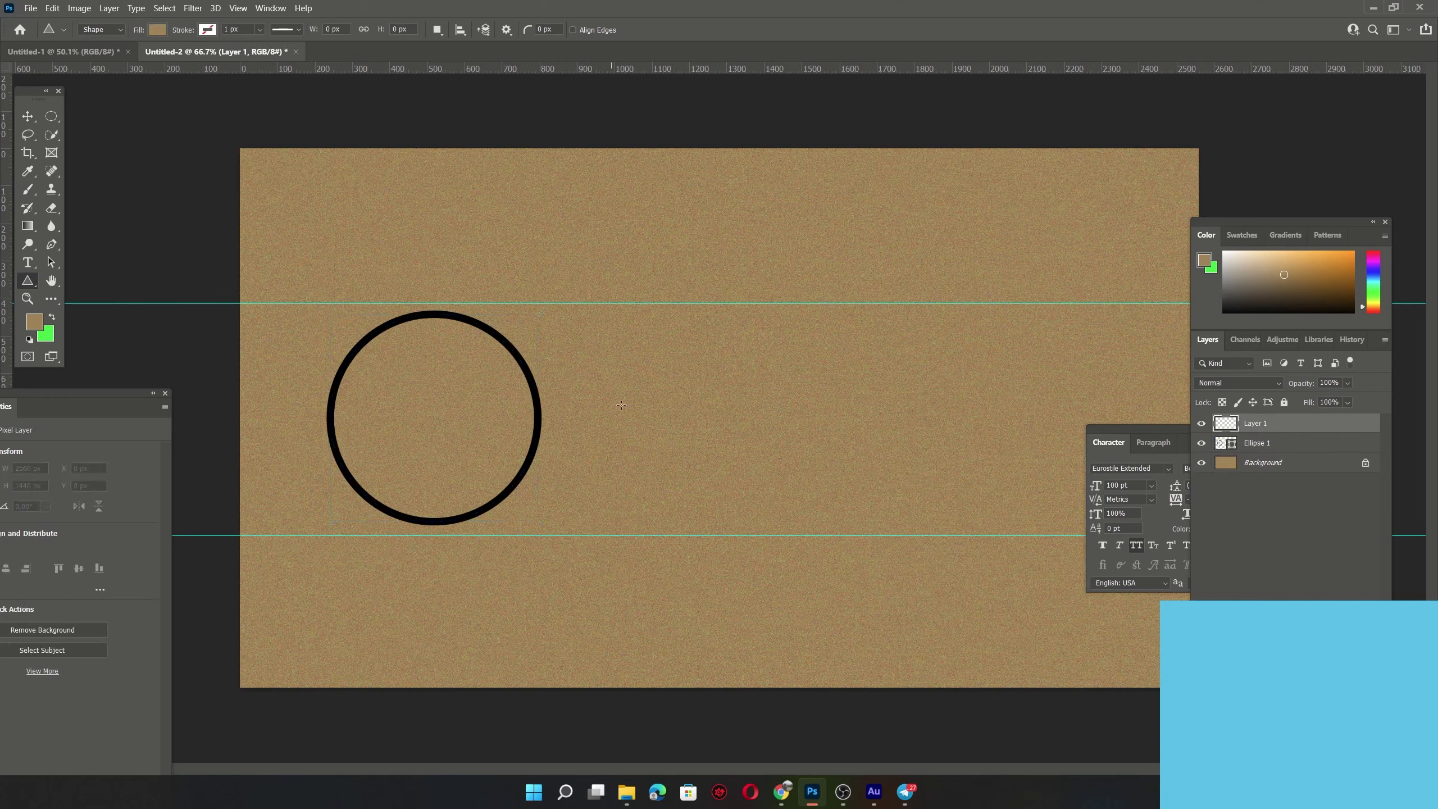
alt+shift+right_click(675, 436)
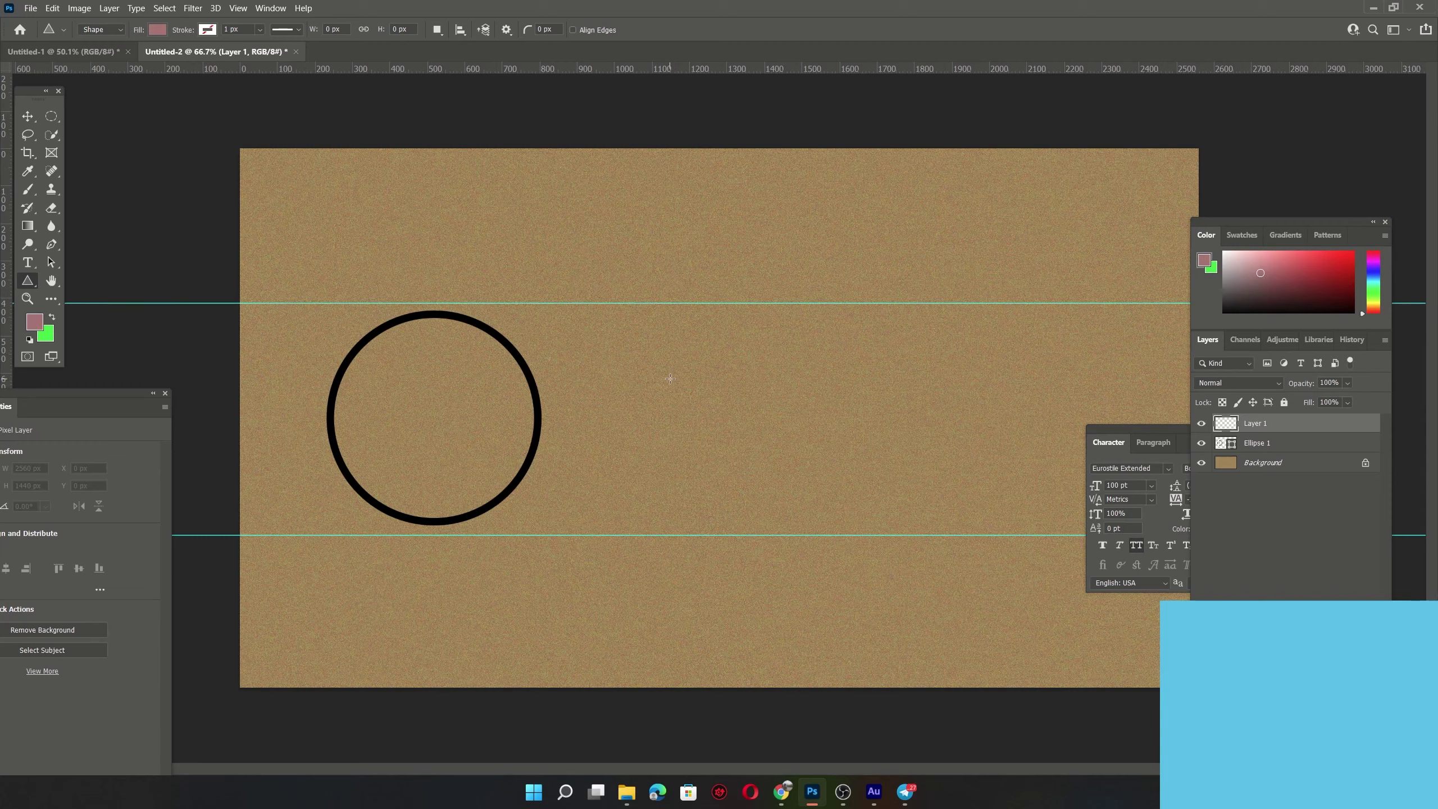
drag(616, 318, 789, 440)
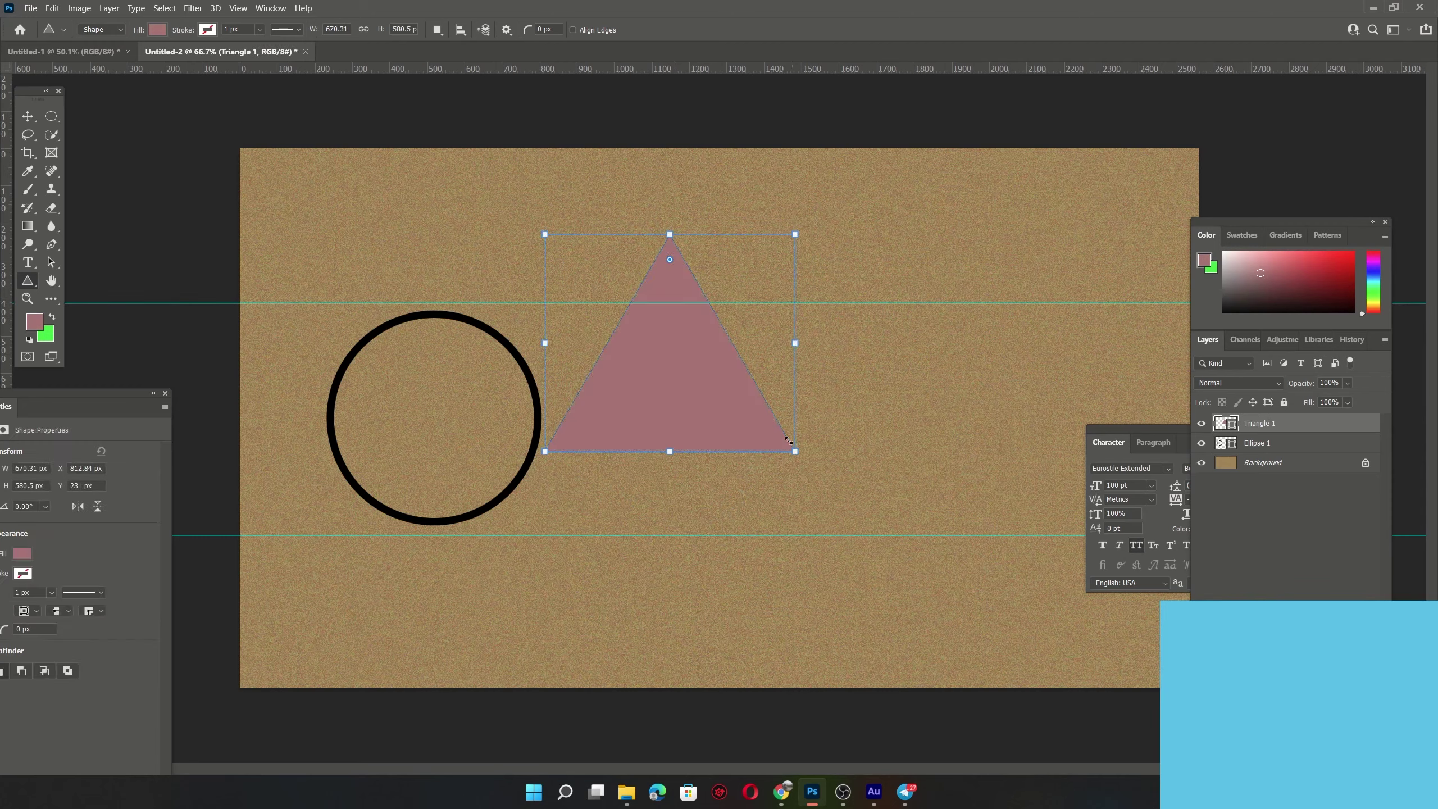
- Give the triangle no fill and a black stroke 20 px wide
click(157, 29)
click(76, 57)
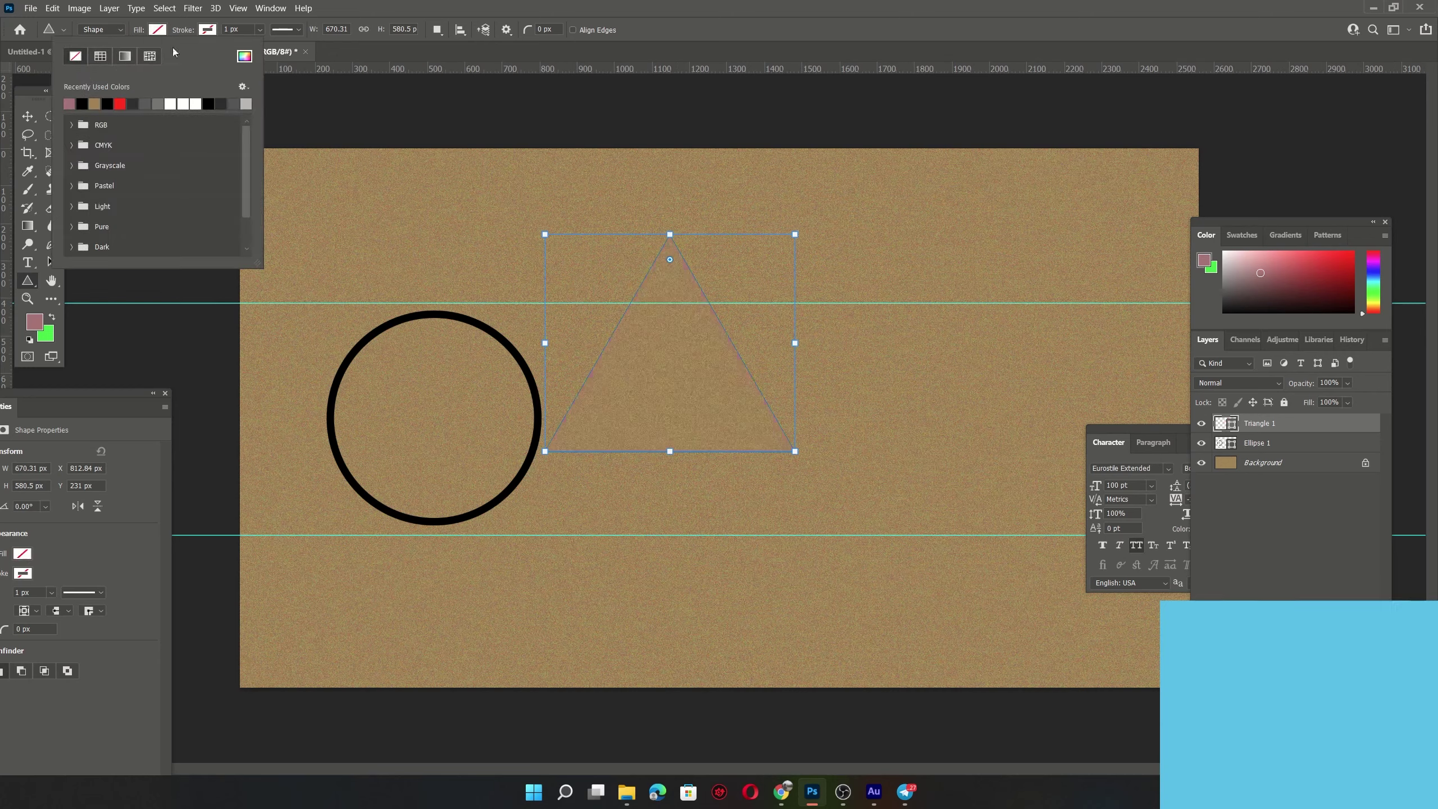
click(207, 31)
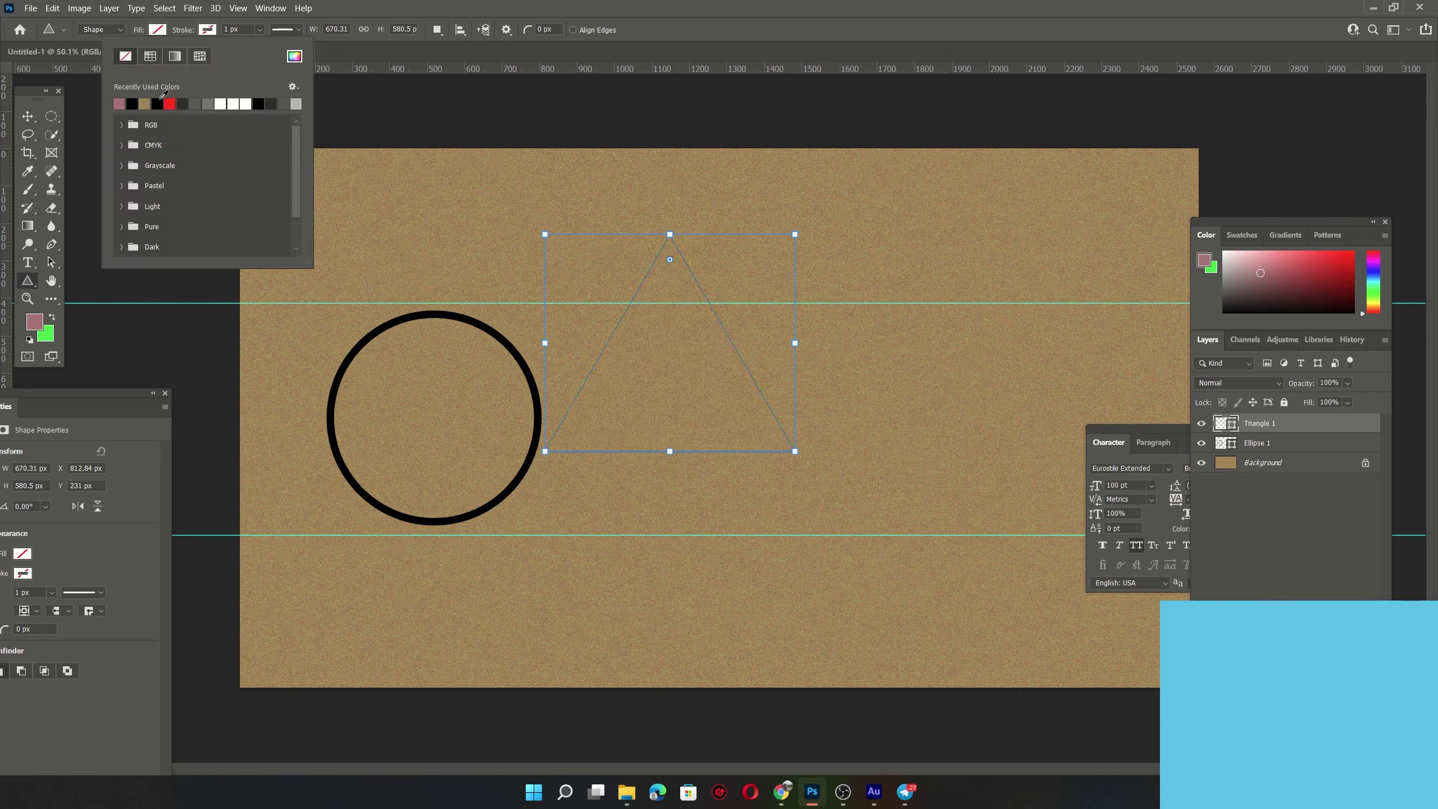
click(158, 104)
click(209, 30)
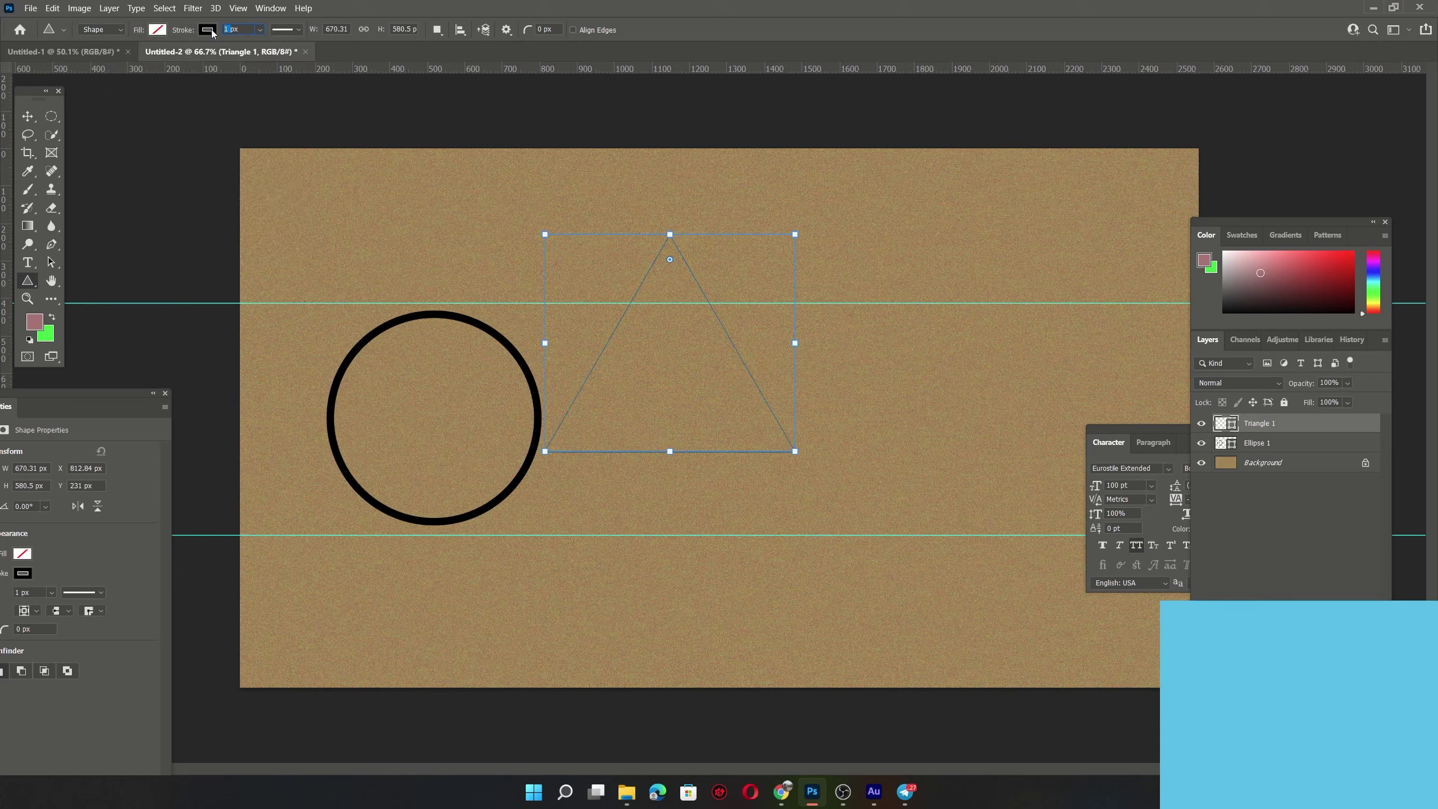
text(20)
key(Return)
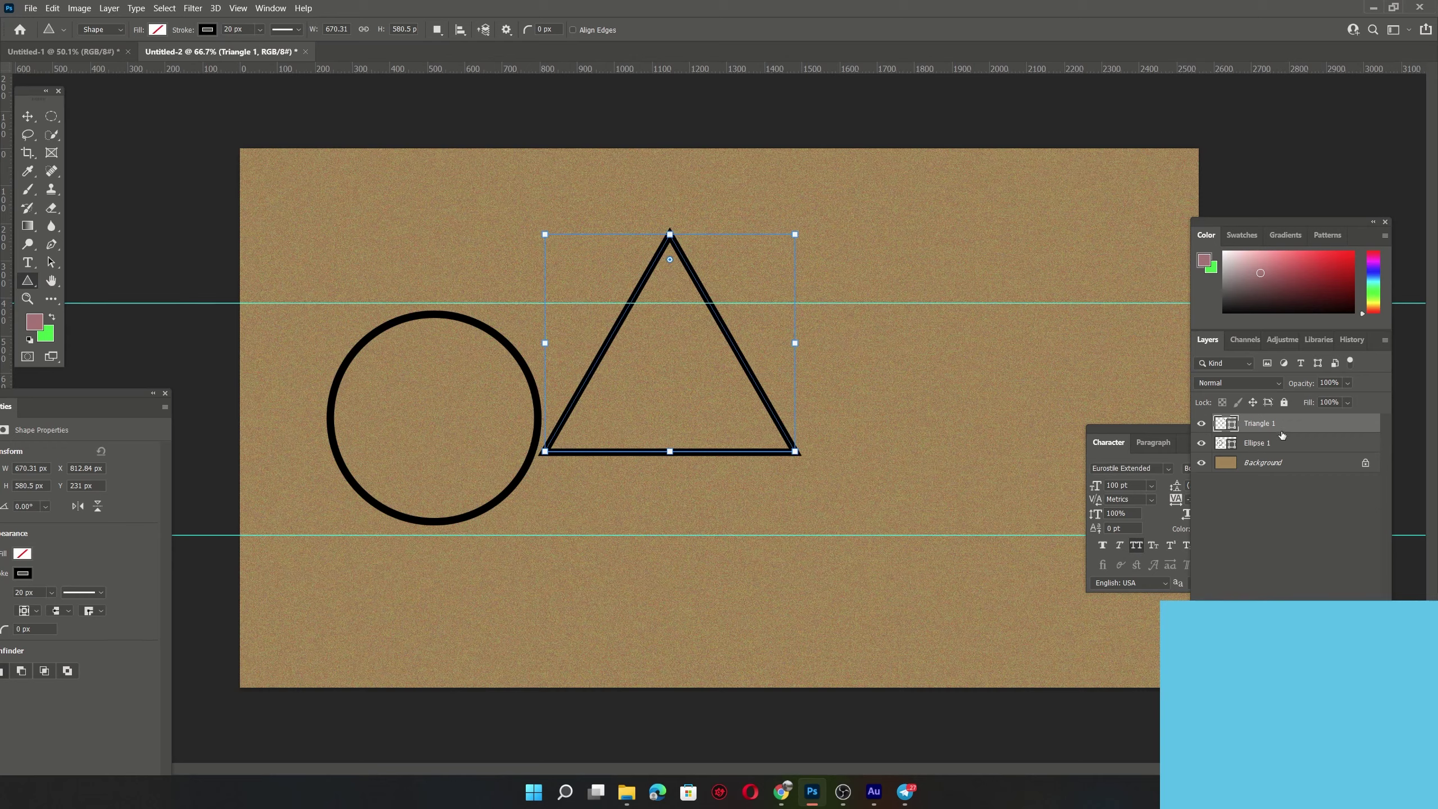
- Move the triangle with Free Transform so it sits between the two guides, slightly farther from the circle
key(ctrl+t)
drag(696, 382, 717, 463)
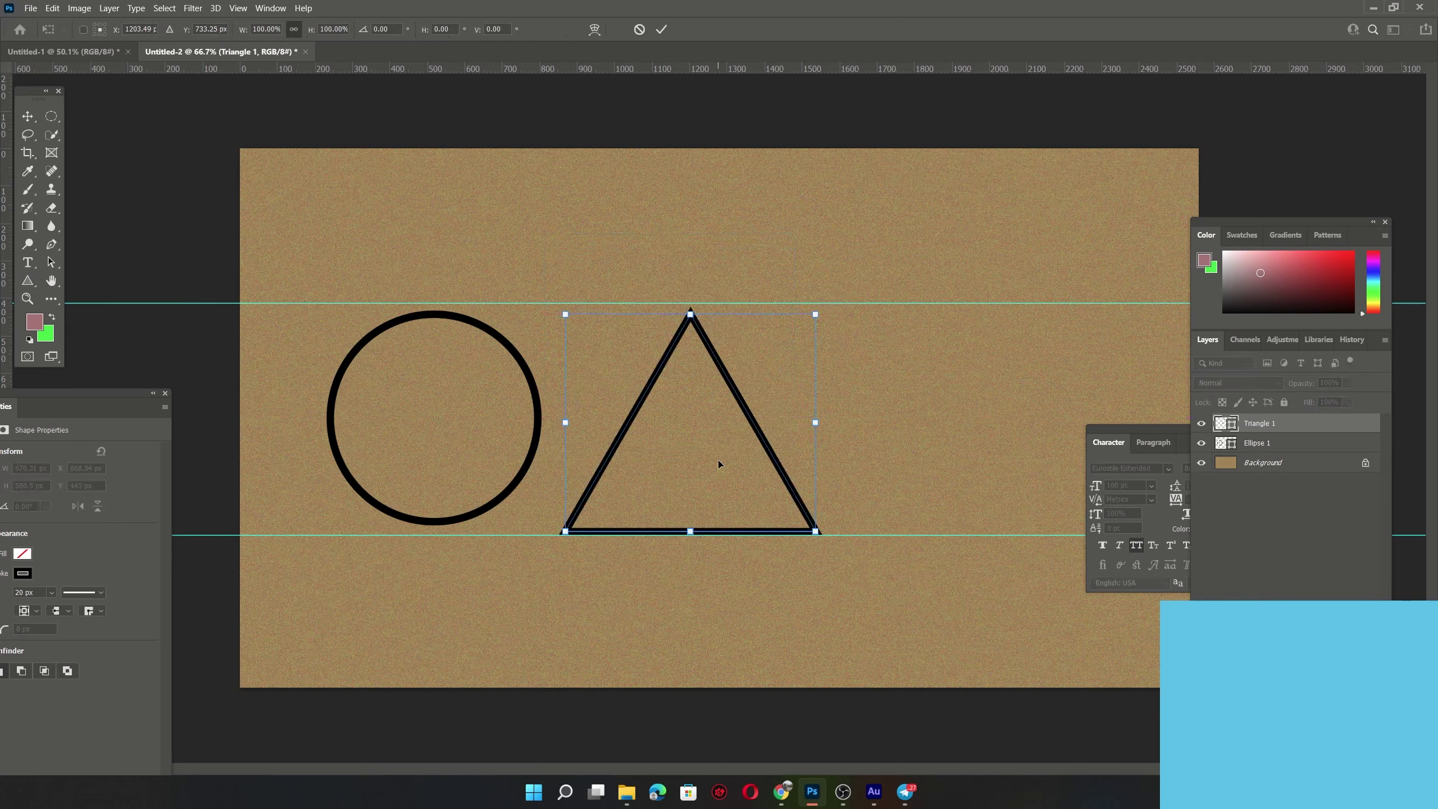
key(Return)
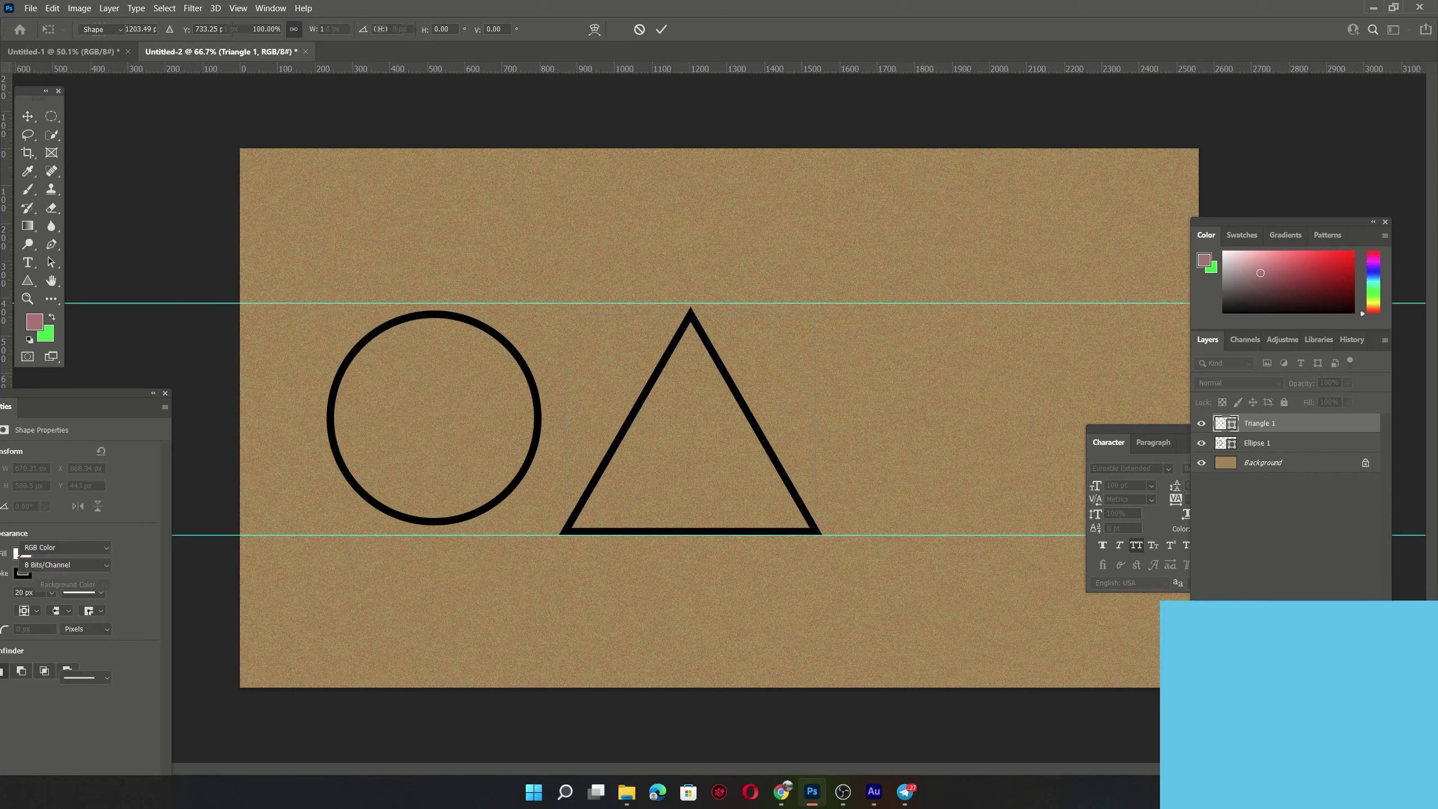
- Add a new layer and draw a square about 612 x 612 px on it beside the triangle
key(ctrl+shift+alt+n)
right_click(27, 280)
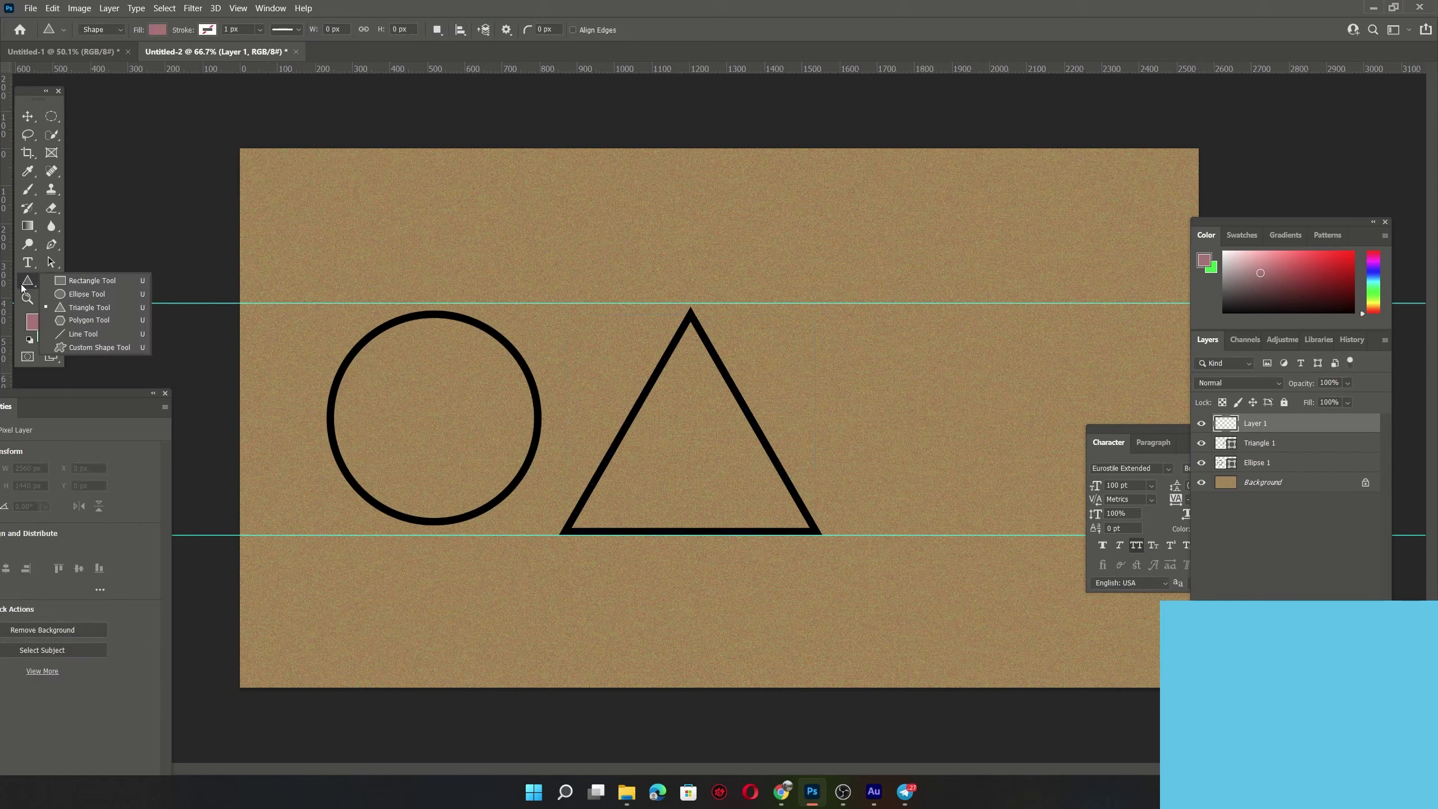
click(100, 282)
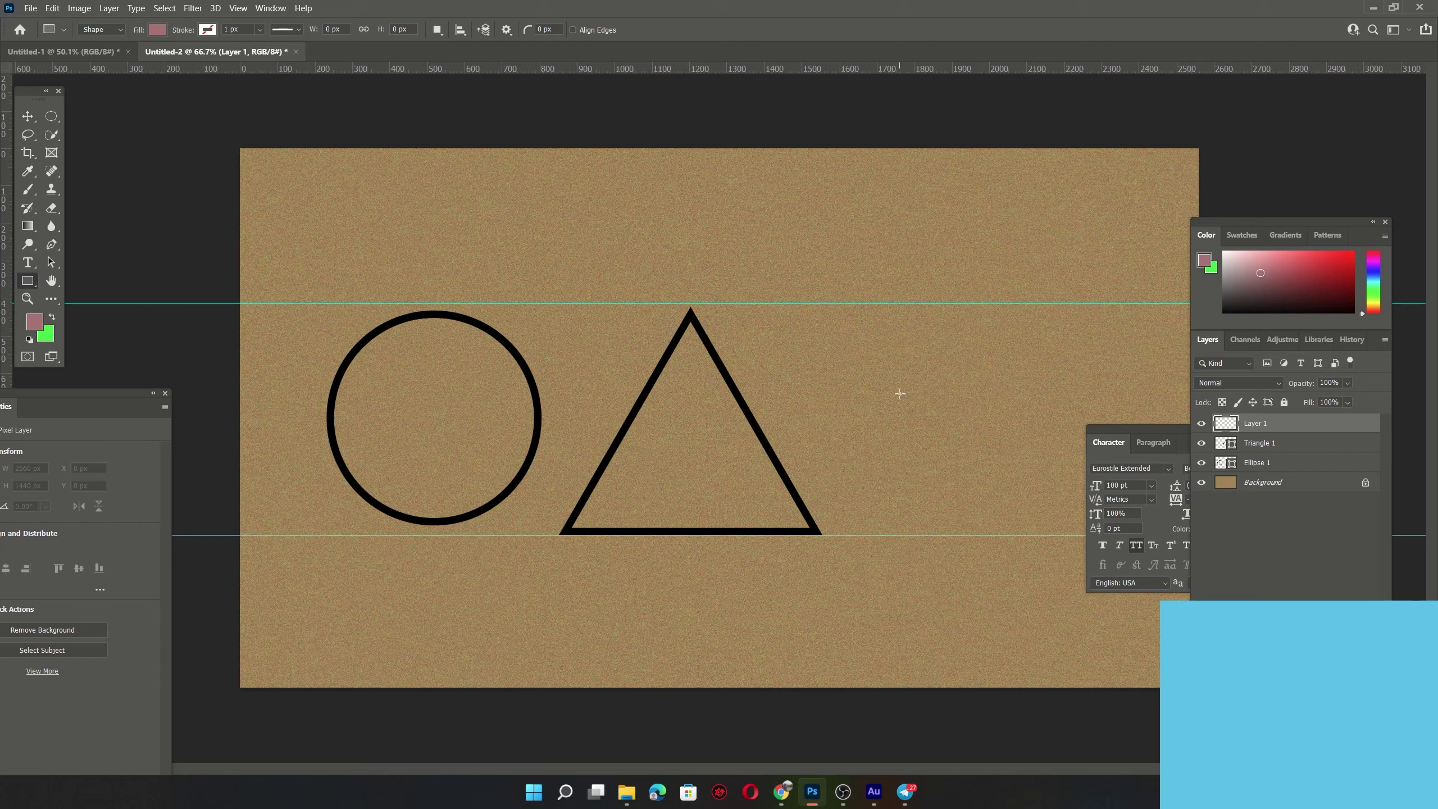
drag(928, 425, 1022, 521)
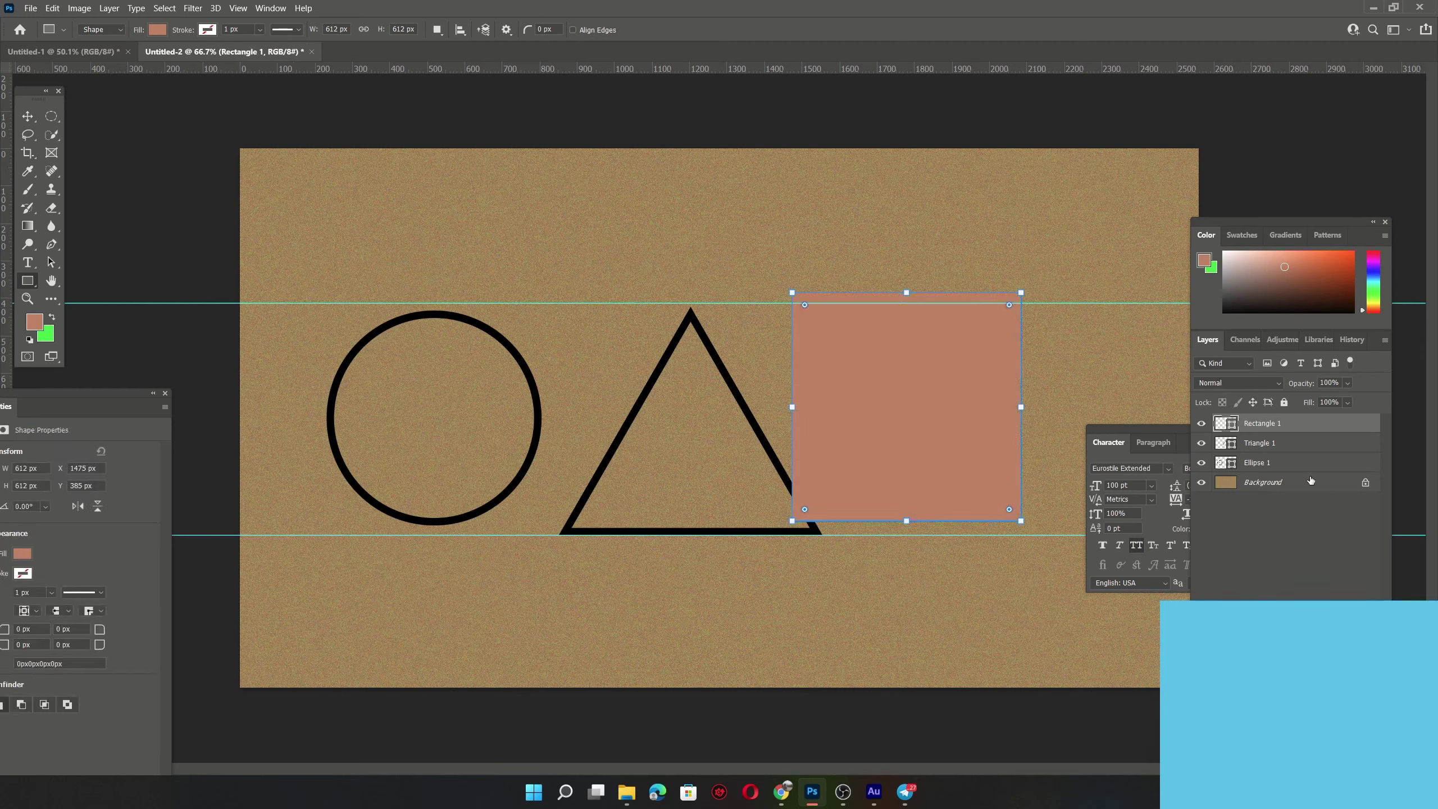
- Give the square no fill and a black stroke 20 px wide
click(156, 31)
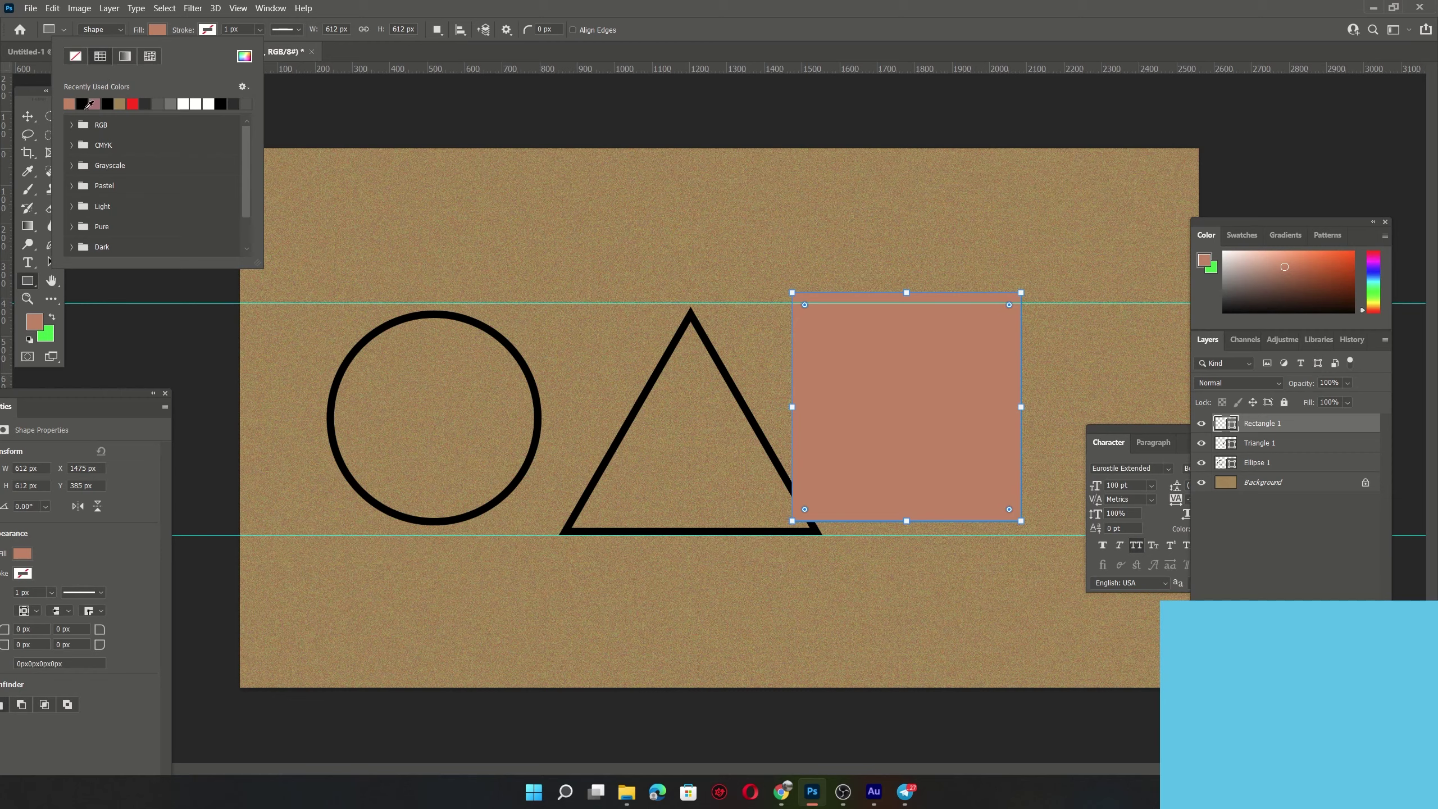
click(76, 55)
click(209, 29)
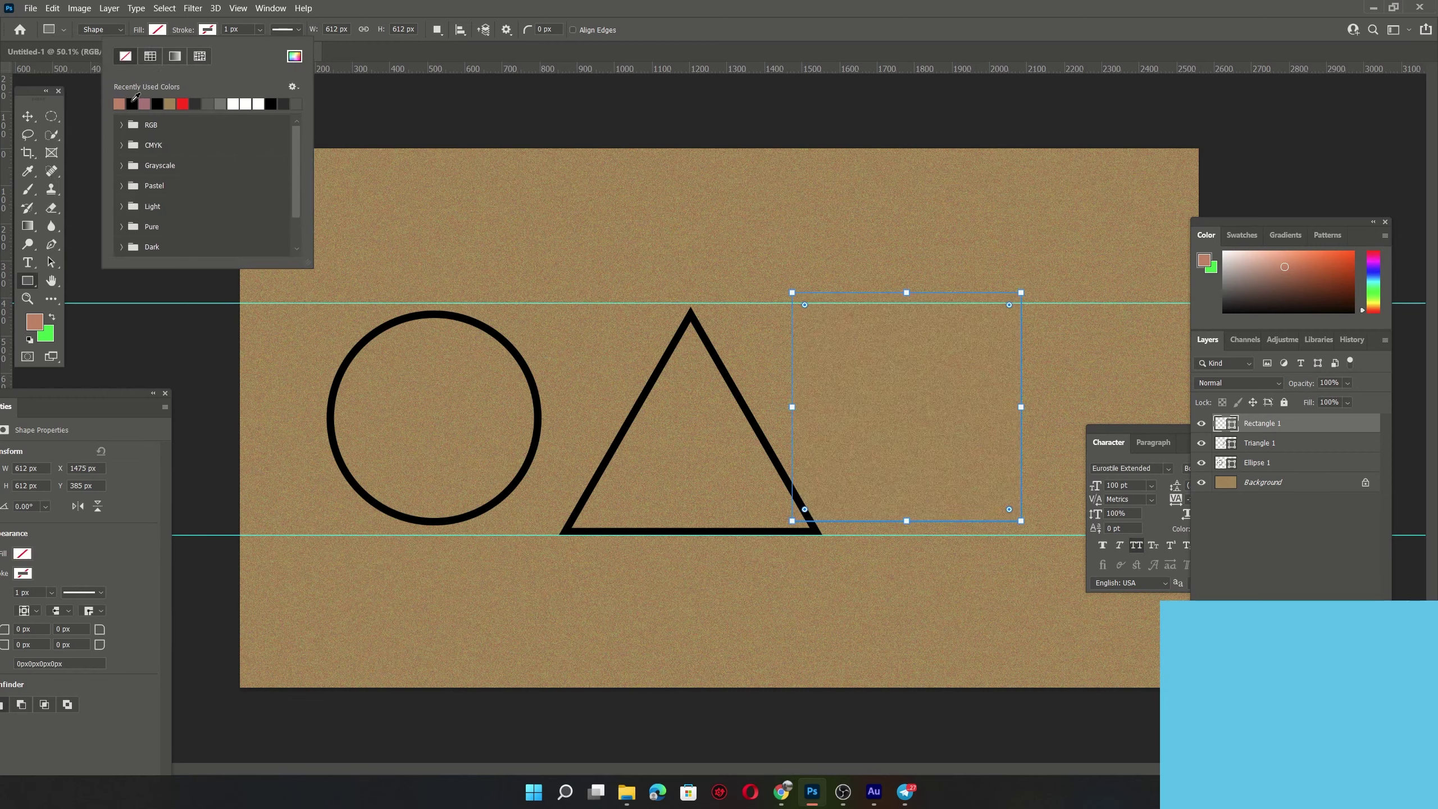
click(133, 102)
click(225, 28)
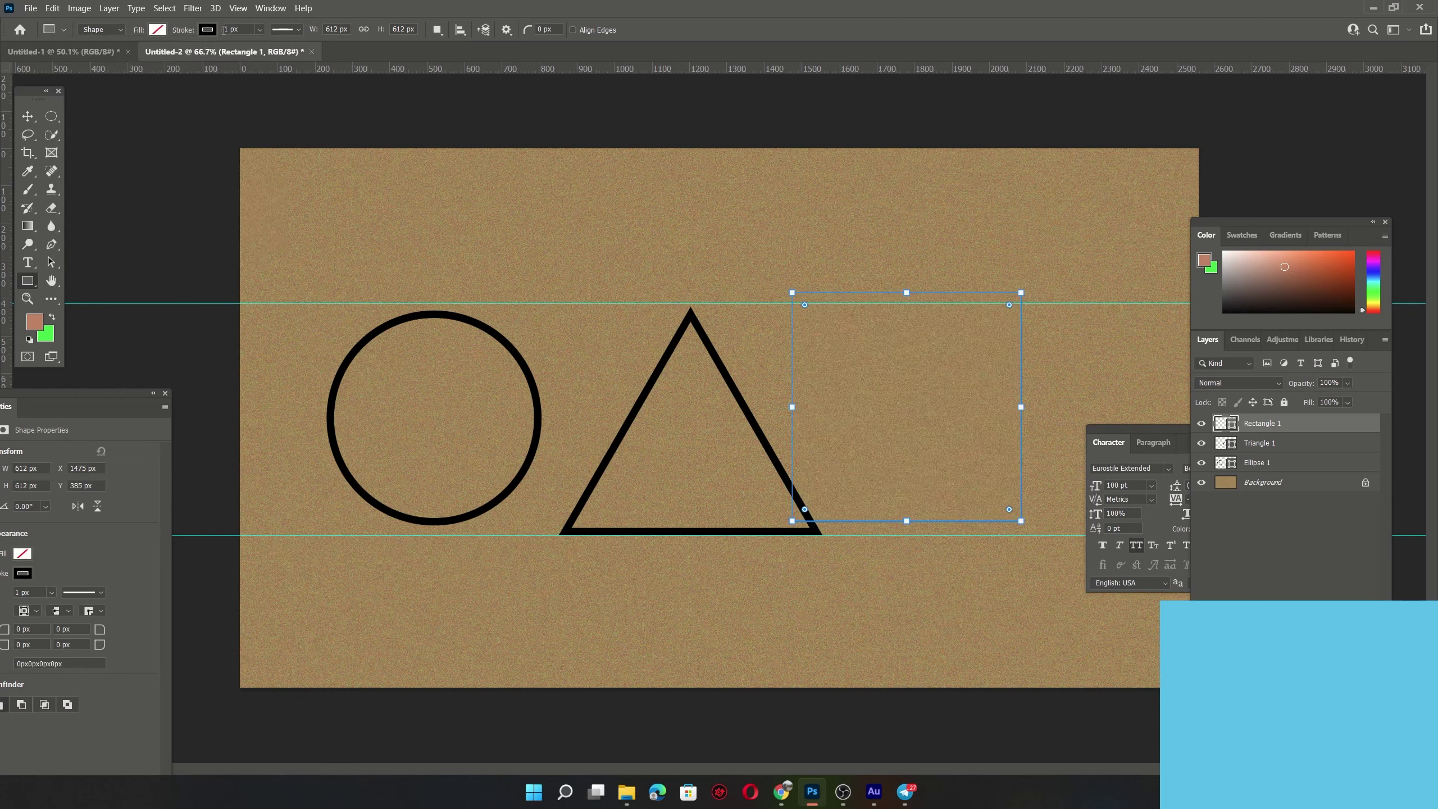
key(BackSpace)
text(20)
key(Return)
- Move the square with Free Transform clear of the triangle so its upper edge meets the upper guide
click(27, 116)
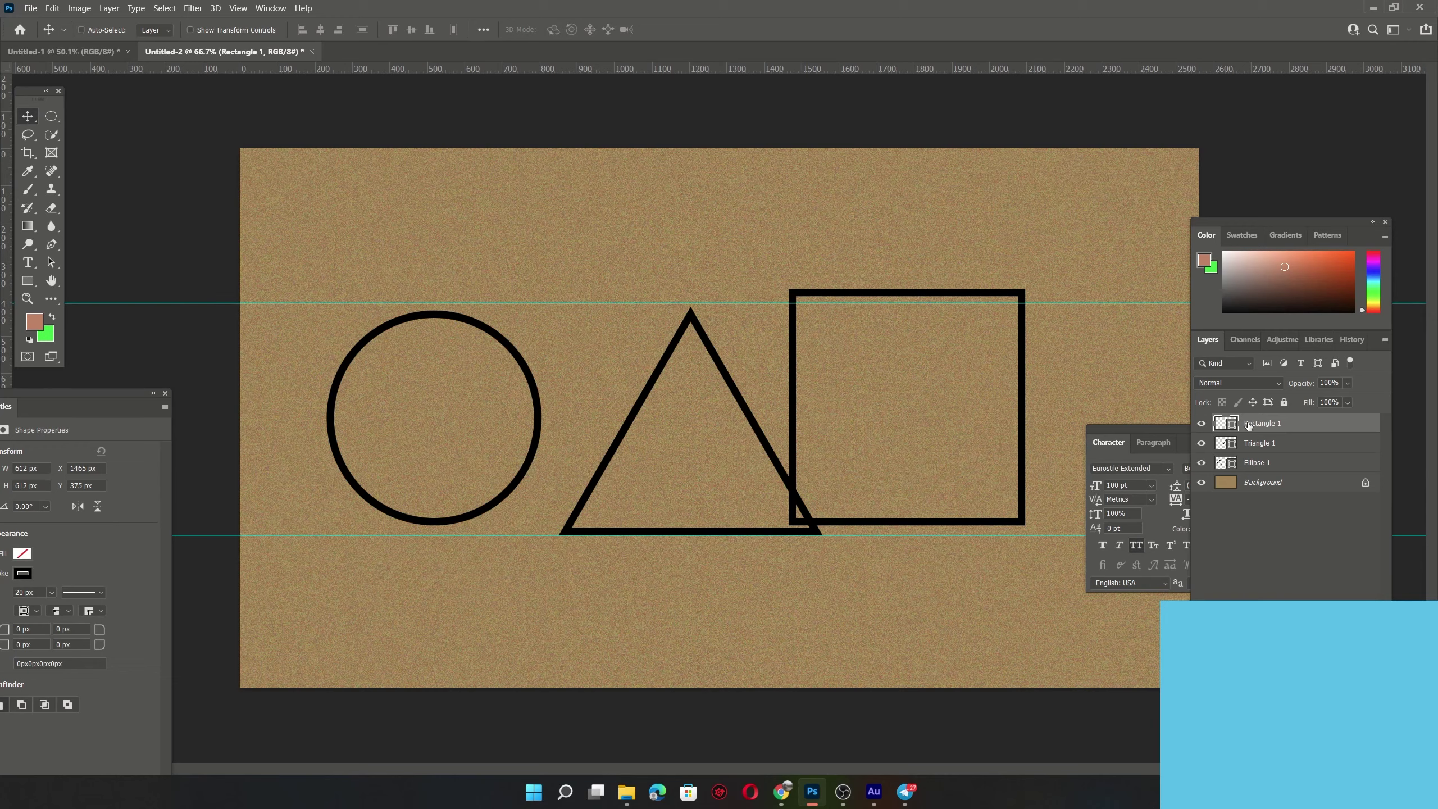
key(ctrl+t)
drag(946, 420, 957, 448)
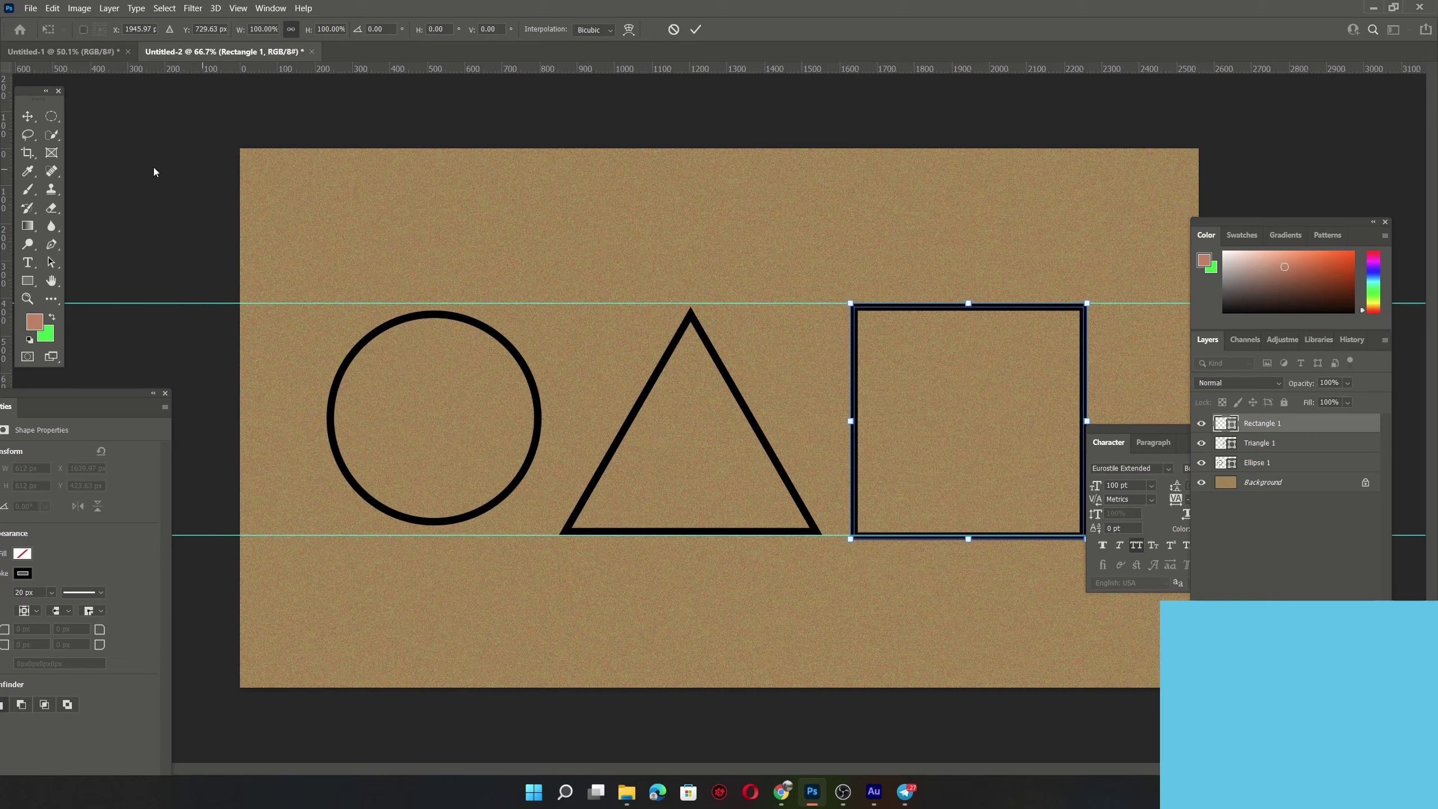
click(27, 117)
click(130, 109)
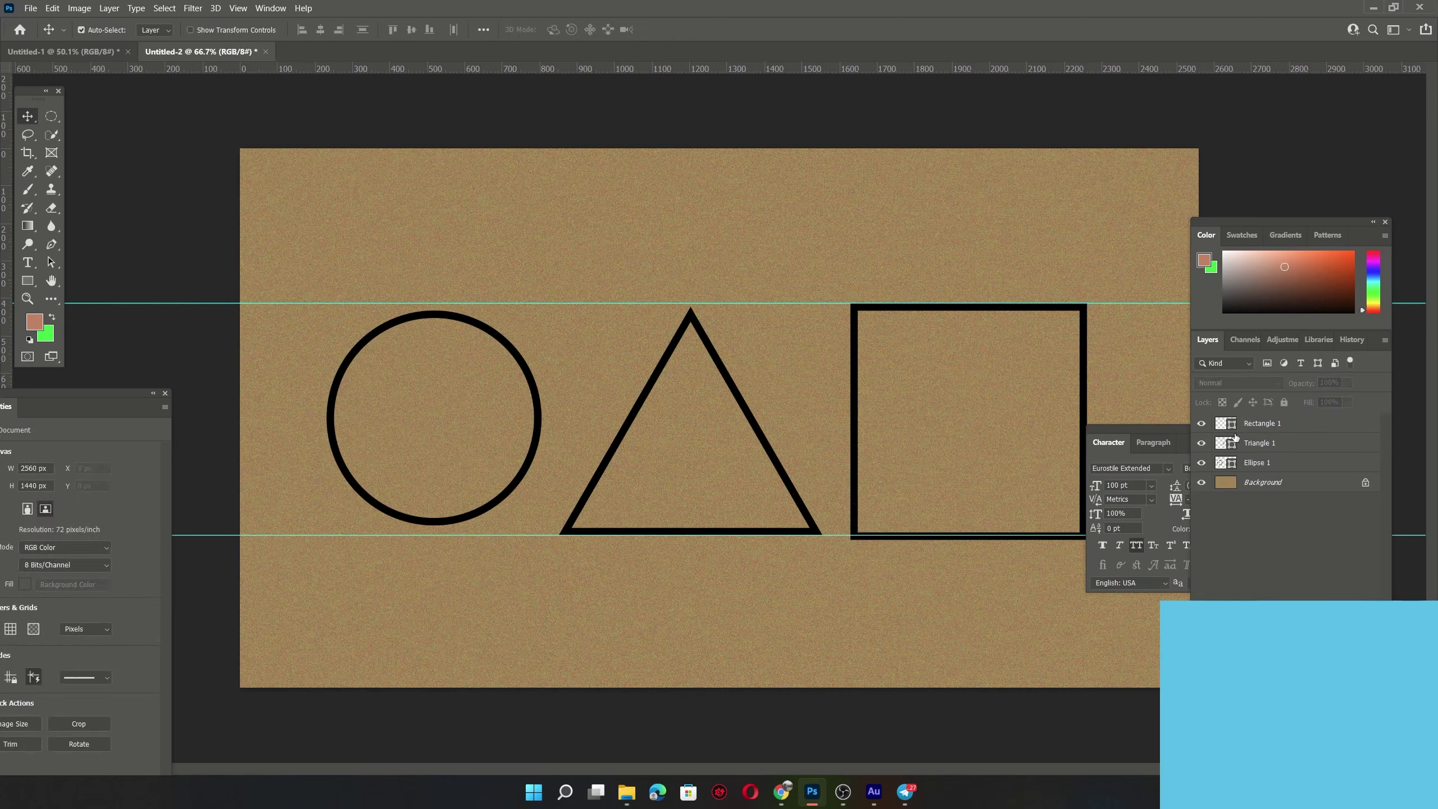
- Scale the square down about its centre to about 91% with Free Transform so it fits between the guides
click(1262, 425)
key(ctrl+t)
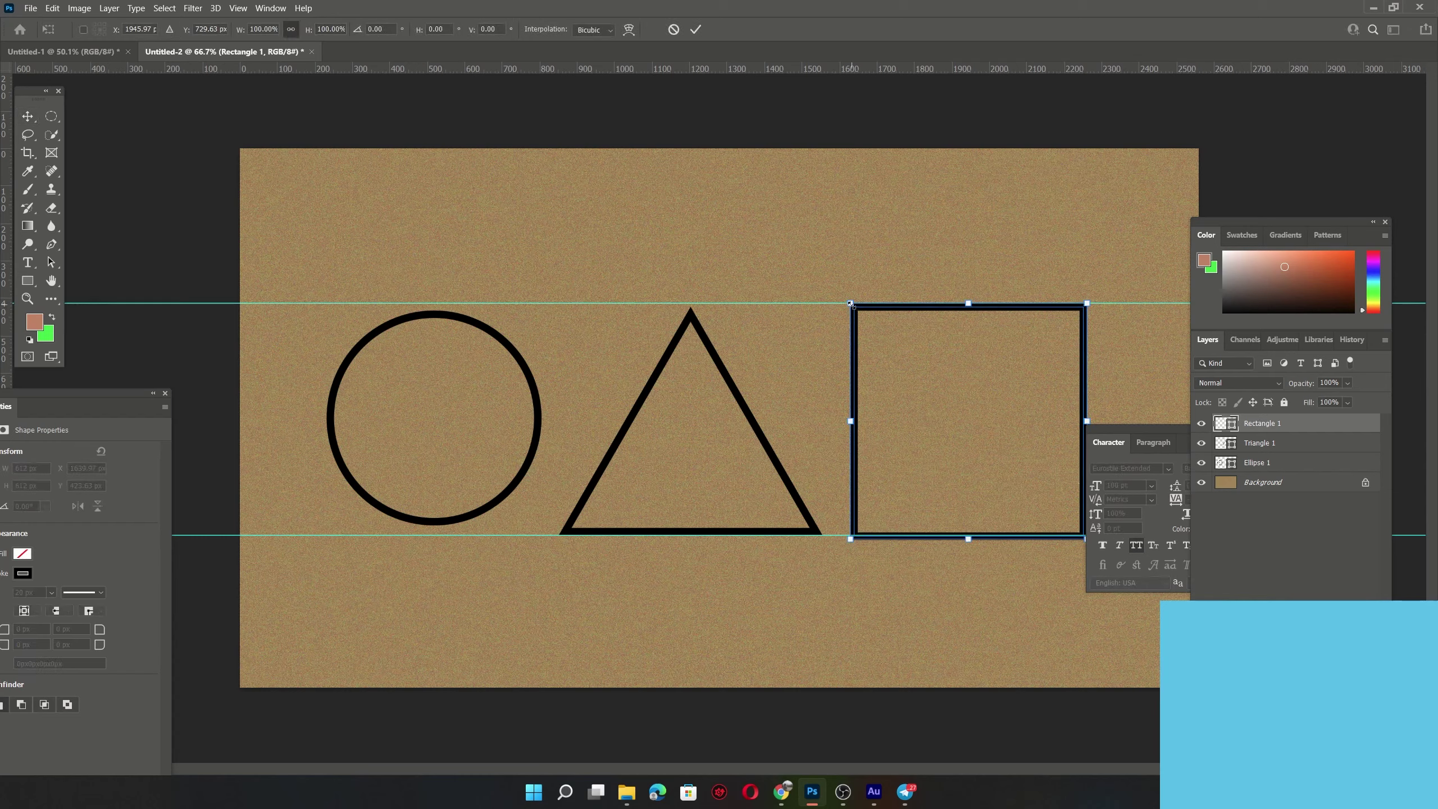
drag(850, 303, 861, 315)
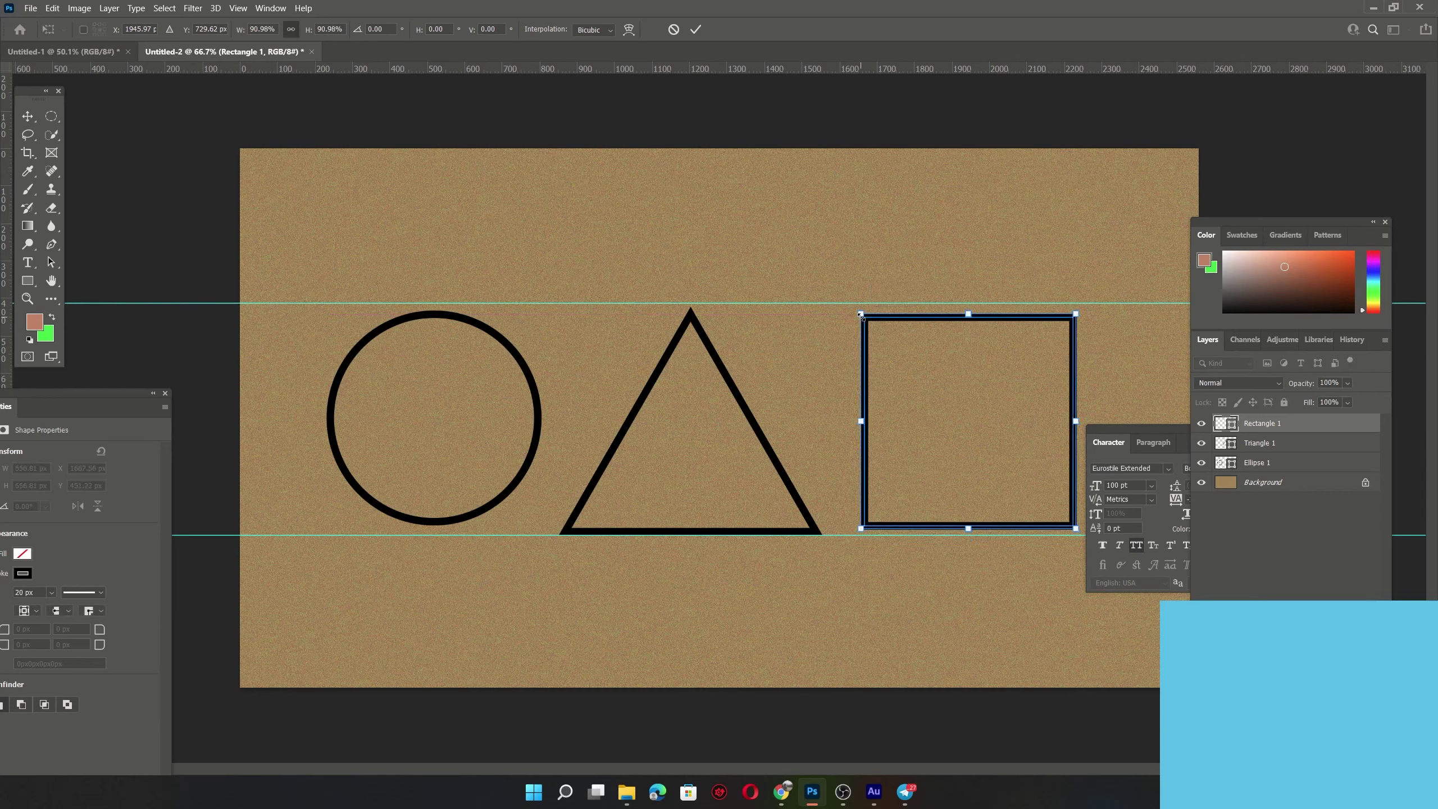
key(Return)
- Scale the triangle down about its centre to about 93% with Free Transform to match the square's height
click(1264, 444)
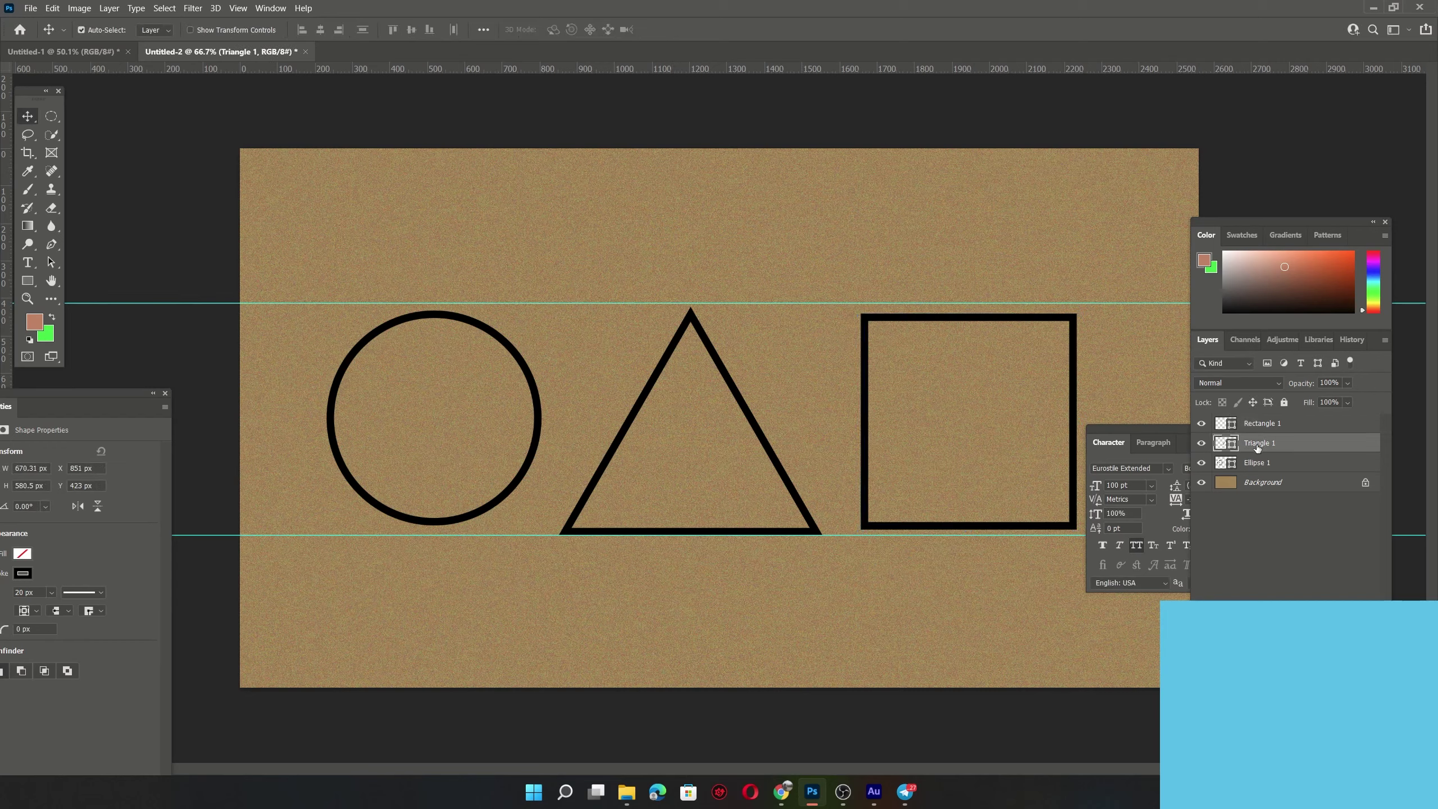
key(ctrl+t)
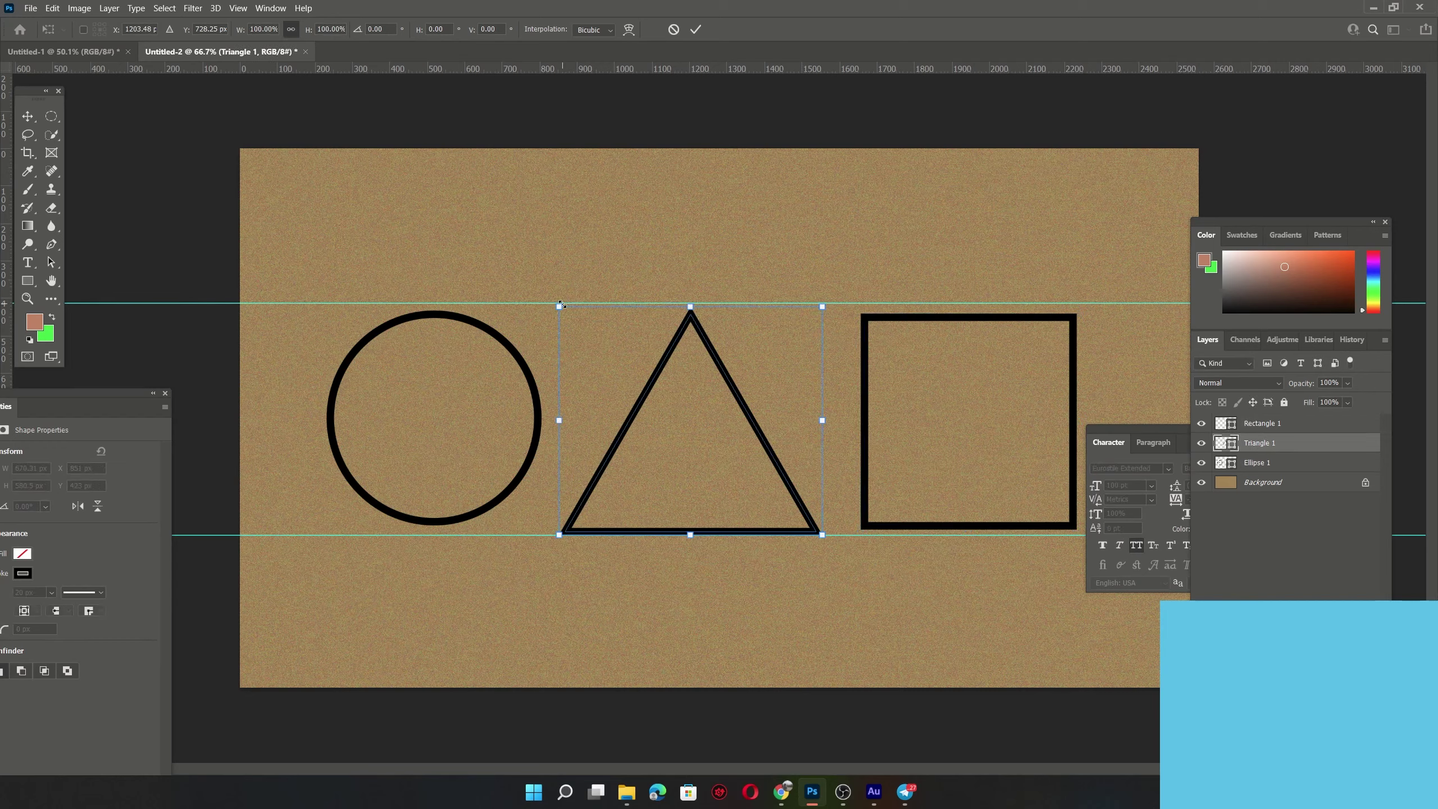
drag(560, 304, 568, 315)
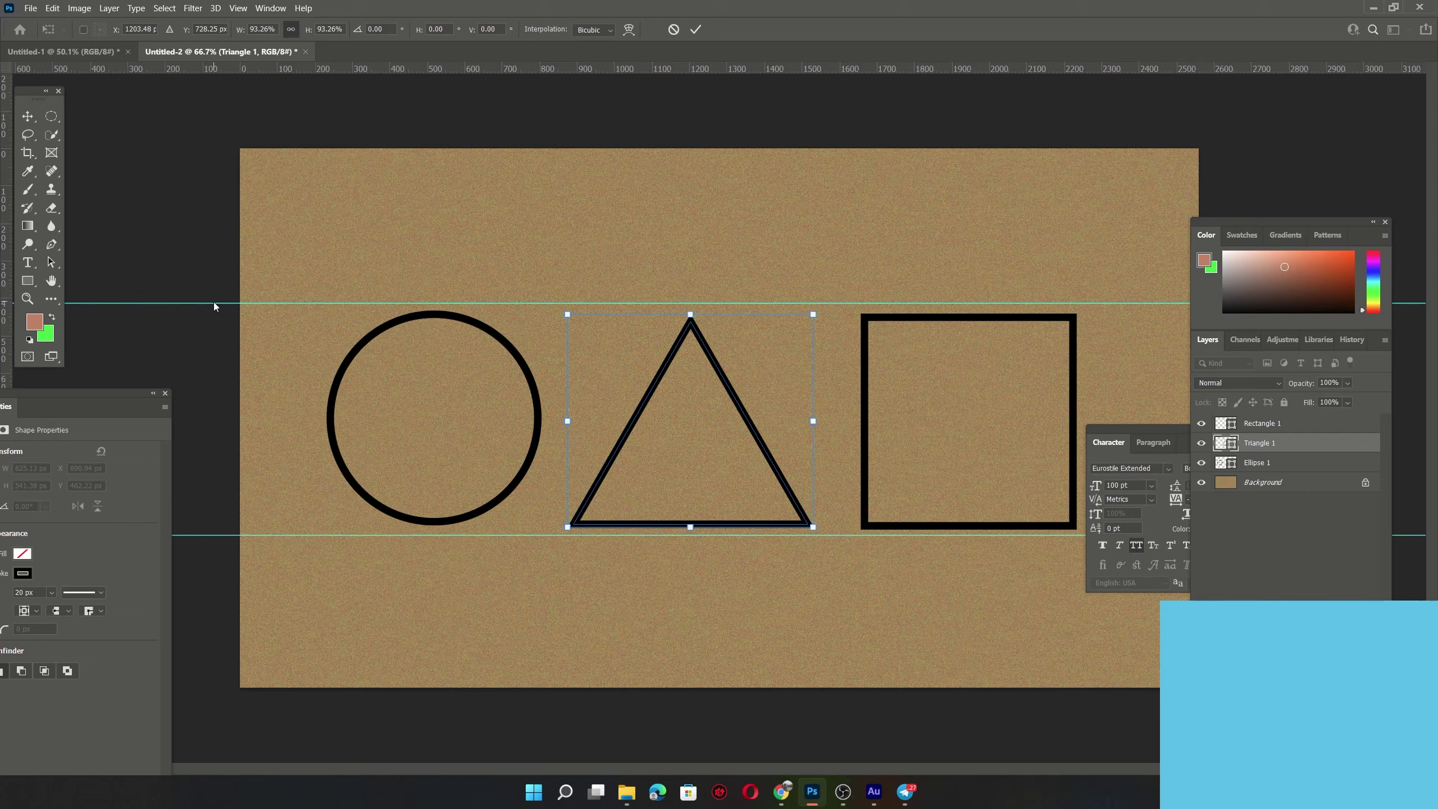
key(Return)
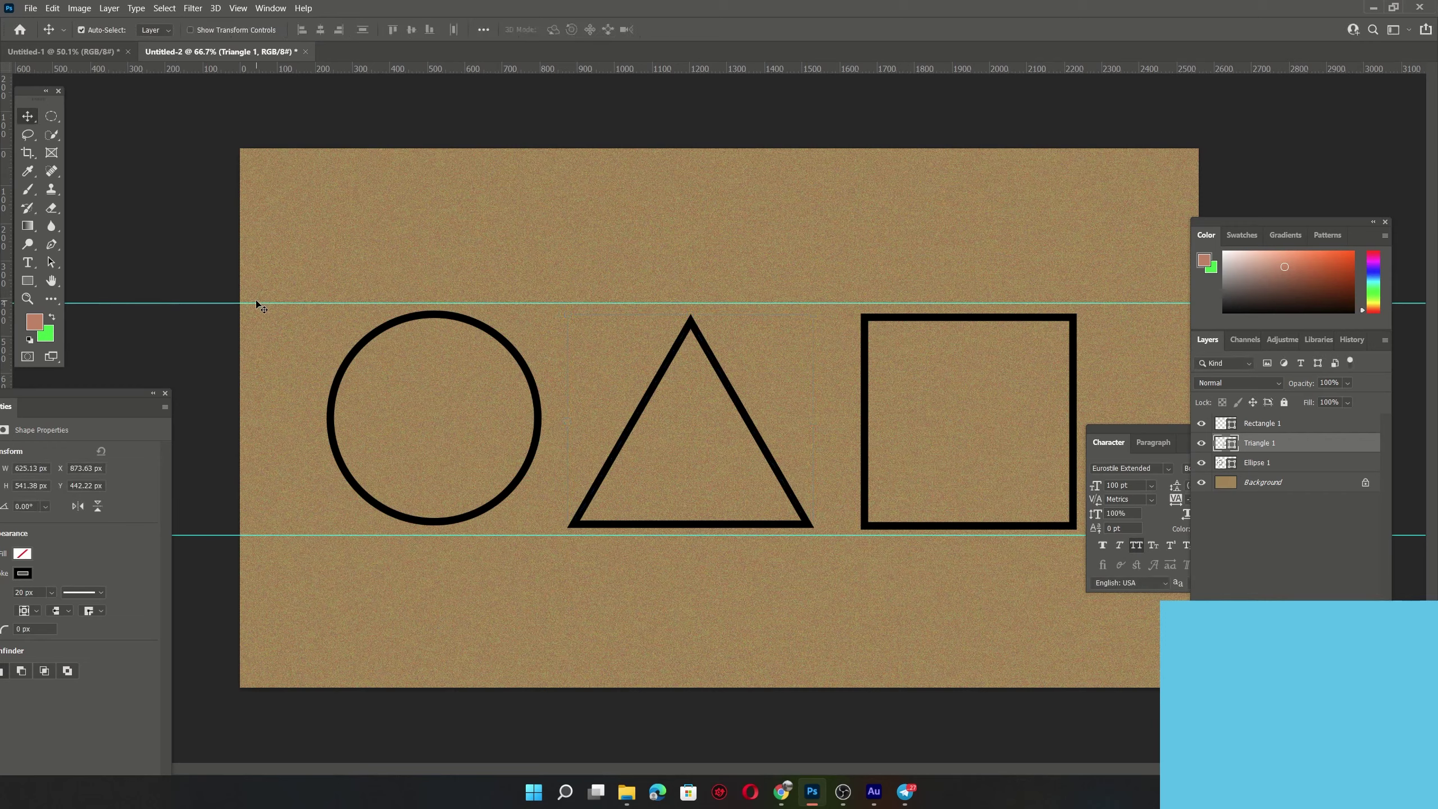
- Remove both horizontal guides from the canvas
drag(252, 303, 254, 70)
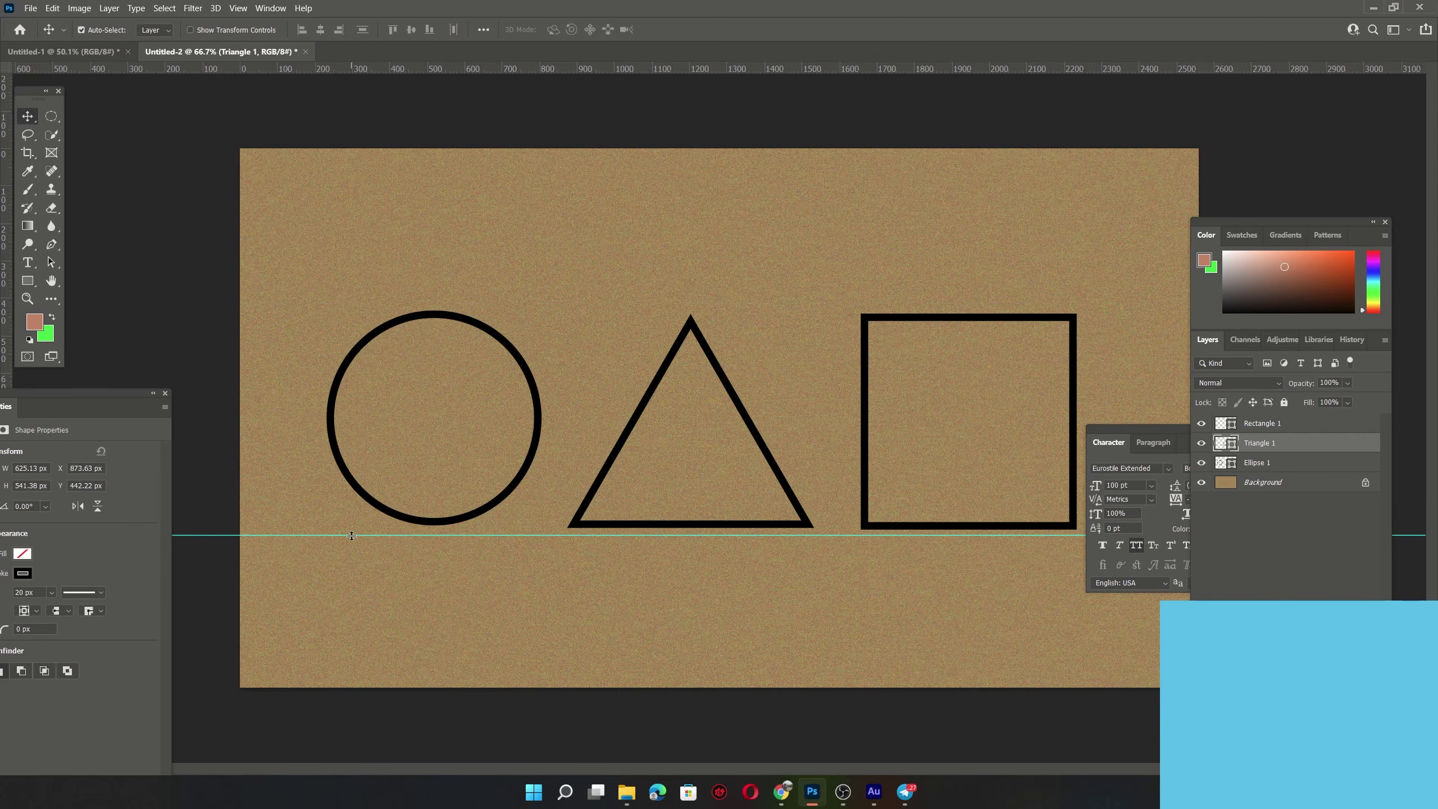
drag(351, 535, 362, 787)
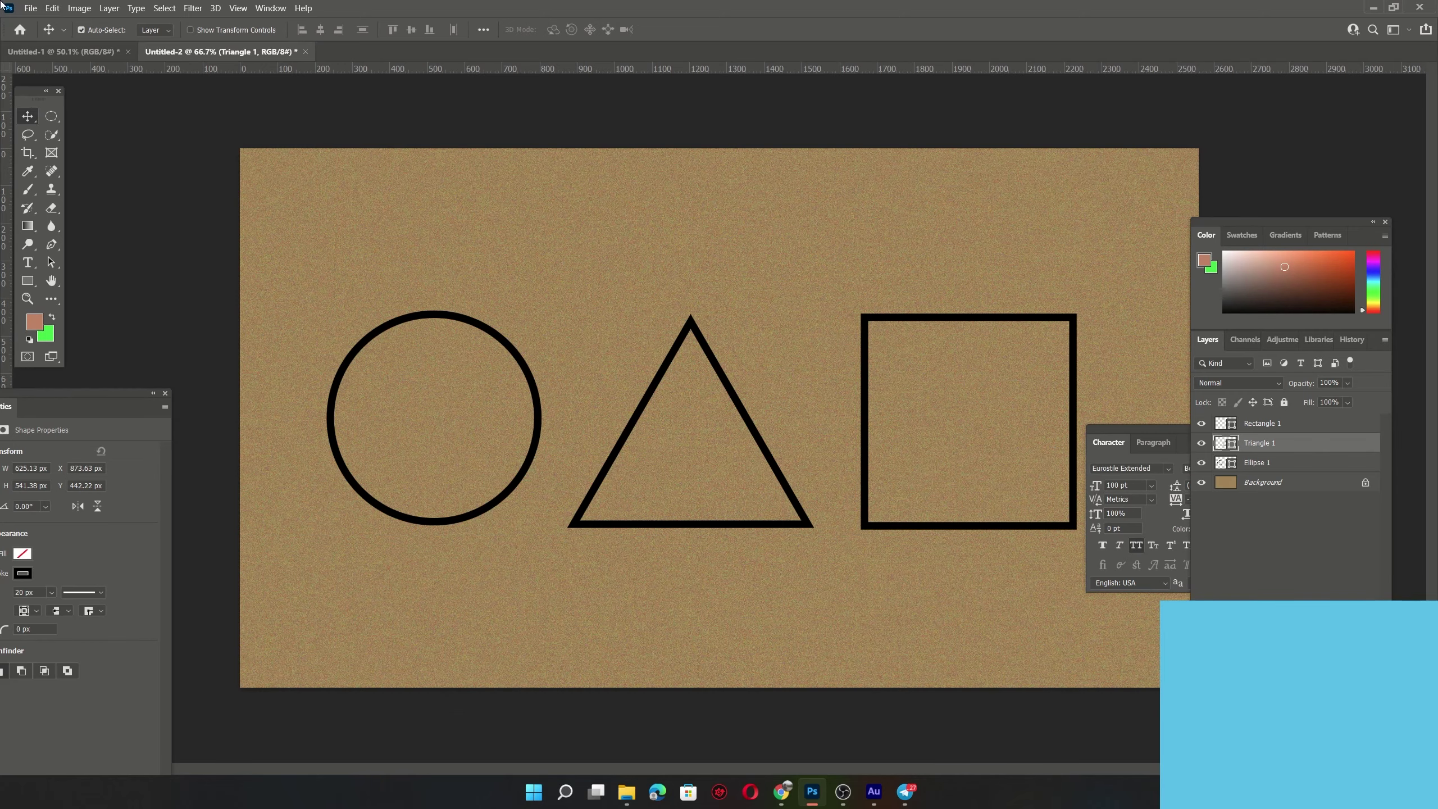
- Save the design as a PNG named "squid card" in the images folder, accepting the PNG options
click(30, 8)
click(81, 170)
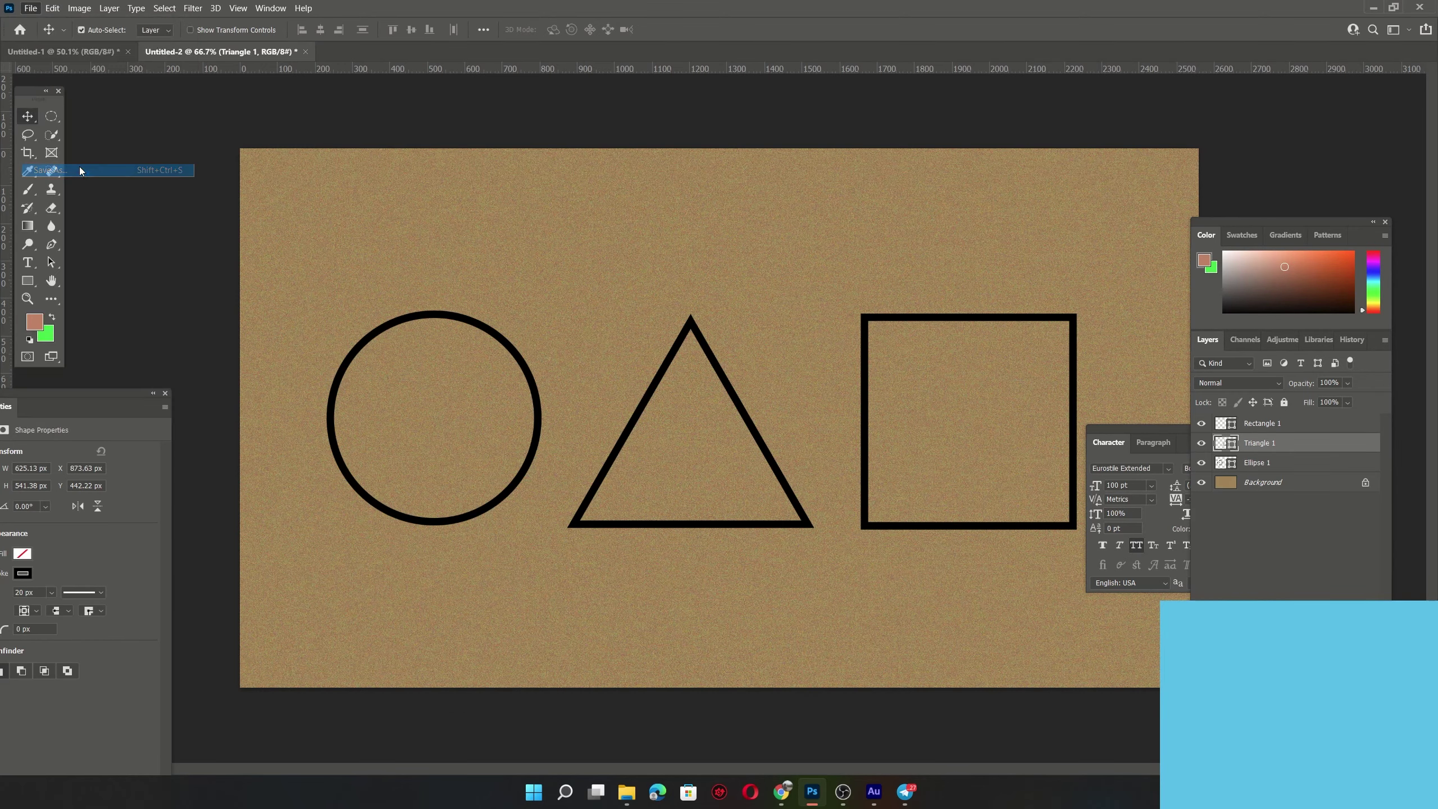
click(239, 346)
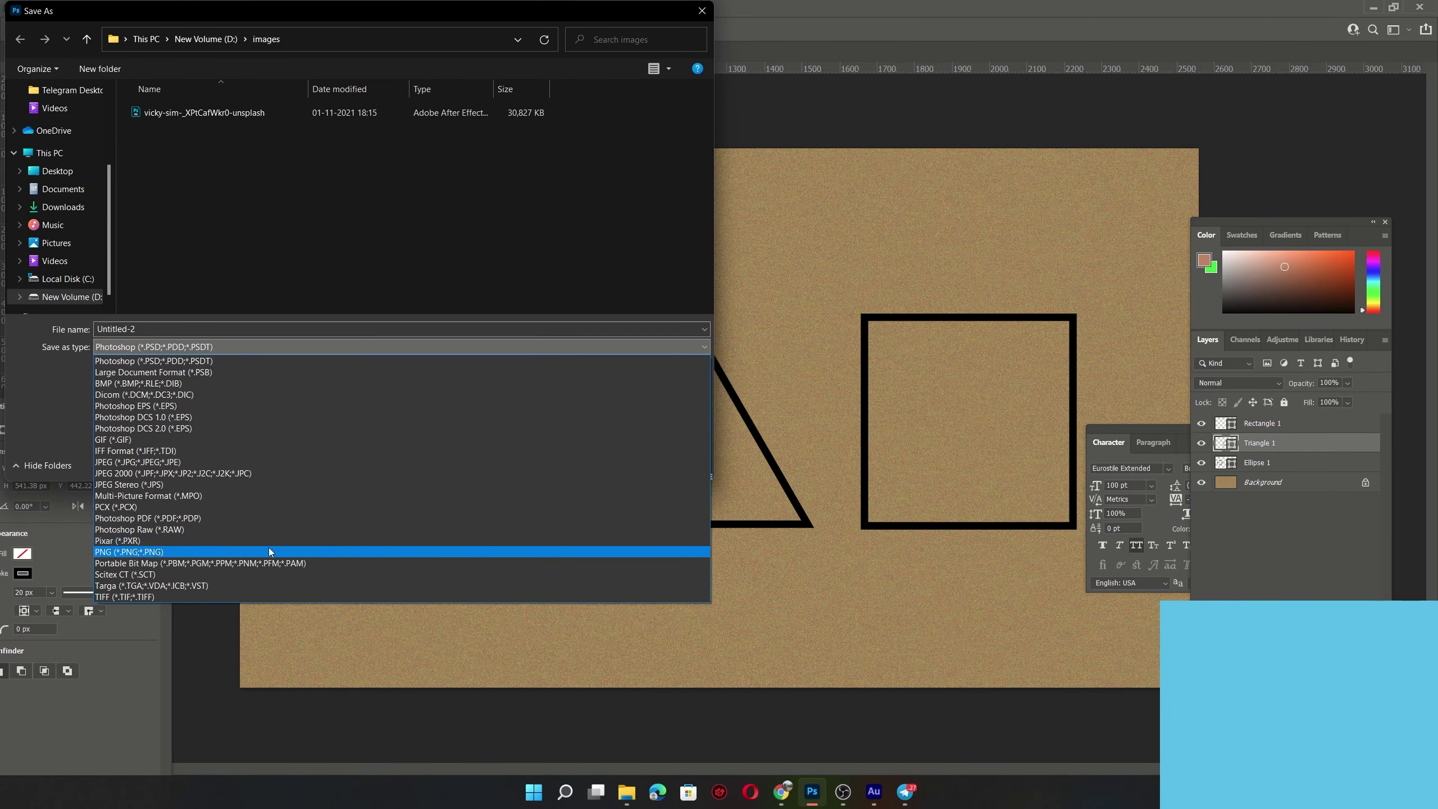
click(269, 549)
click(243, 326)
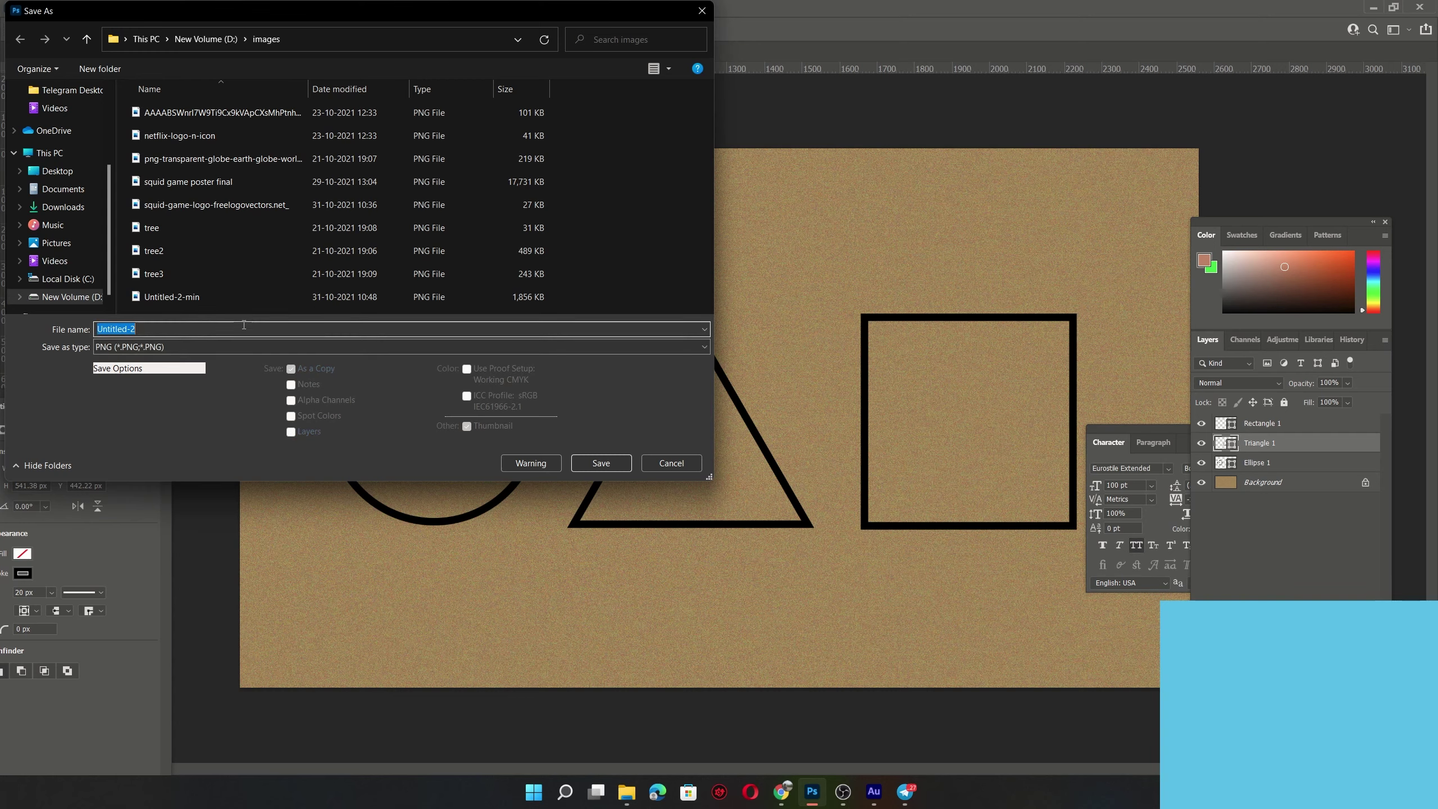
text(squ)
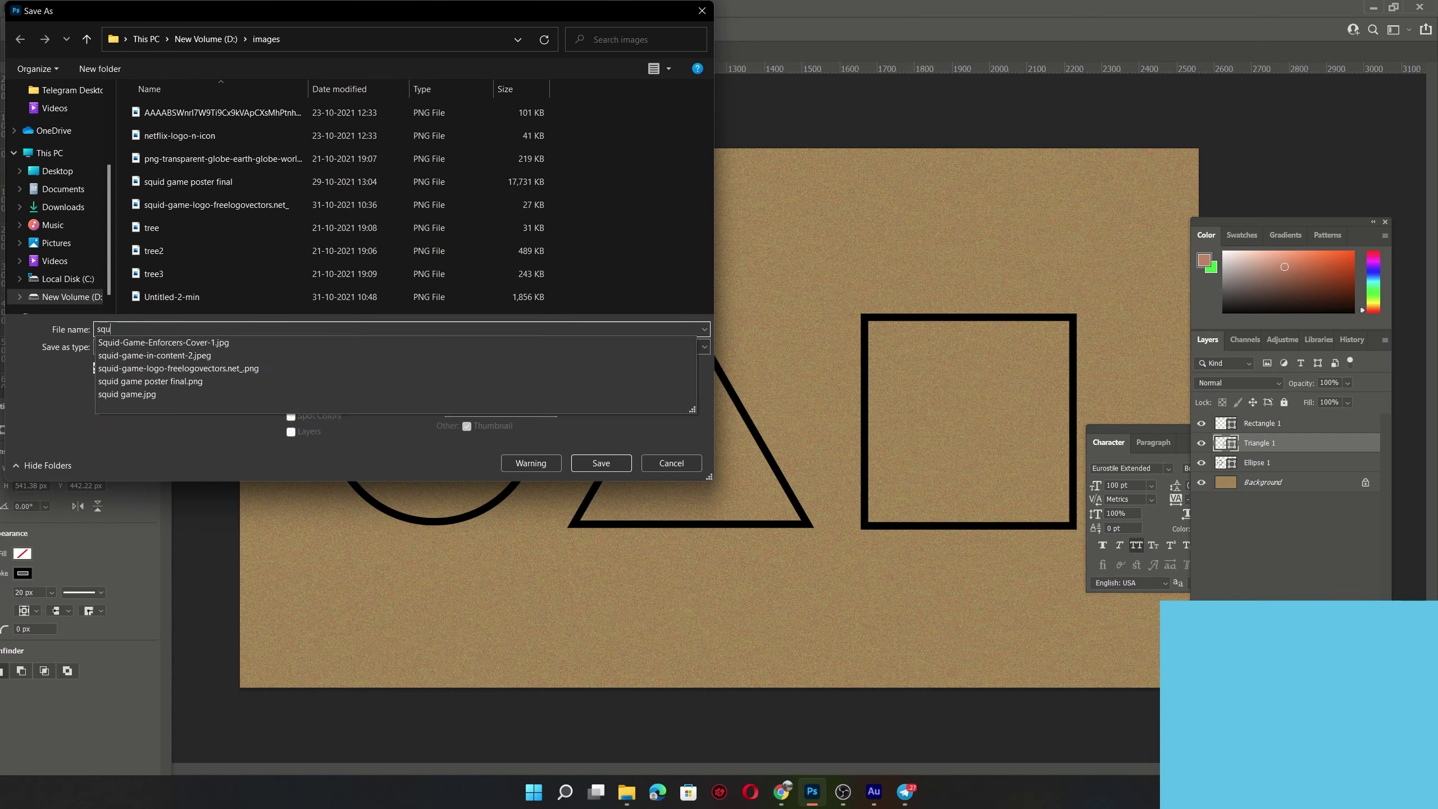
text(id ca)
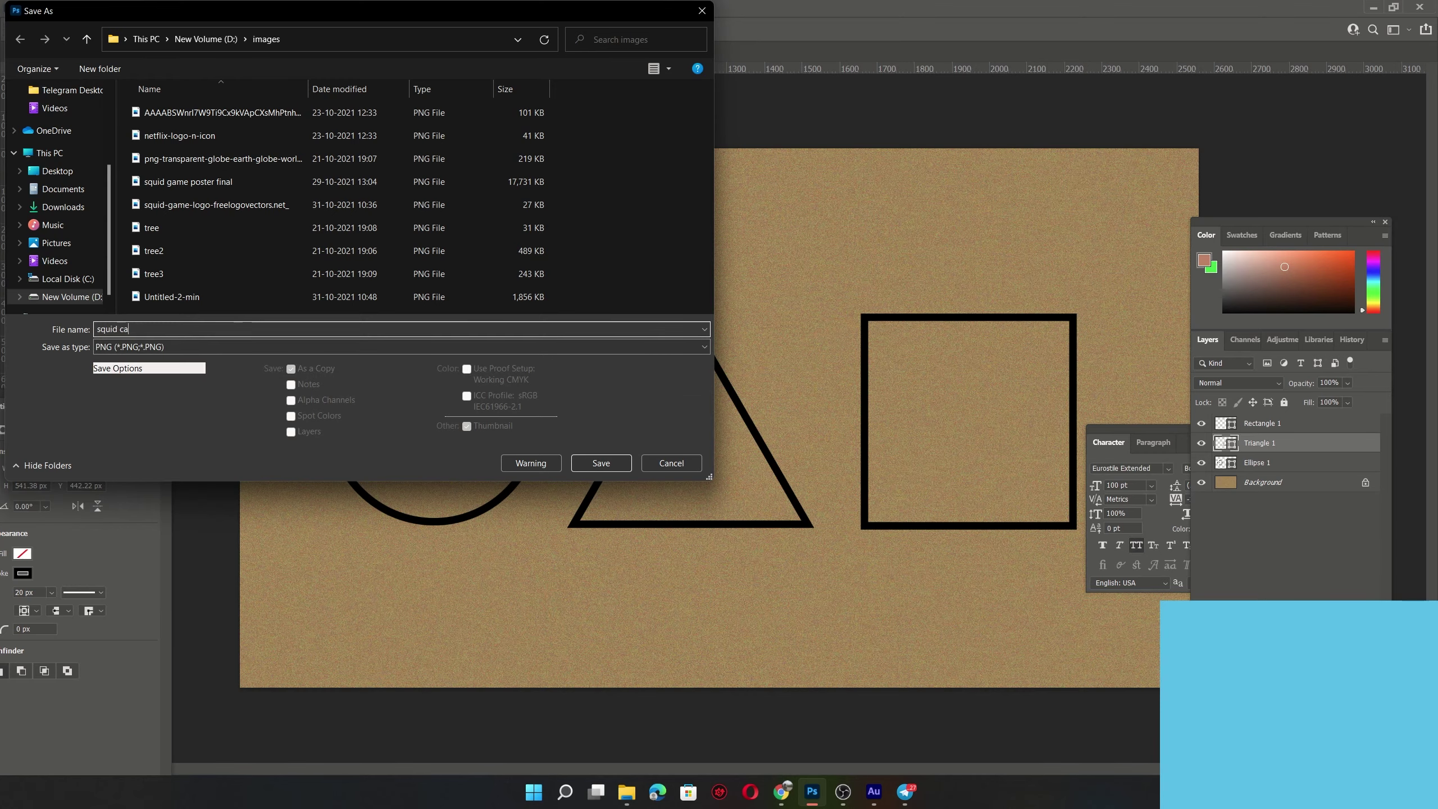
text(rd)
key(Return)
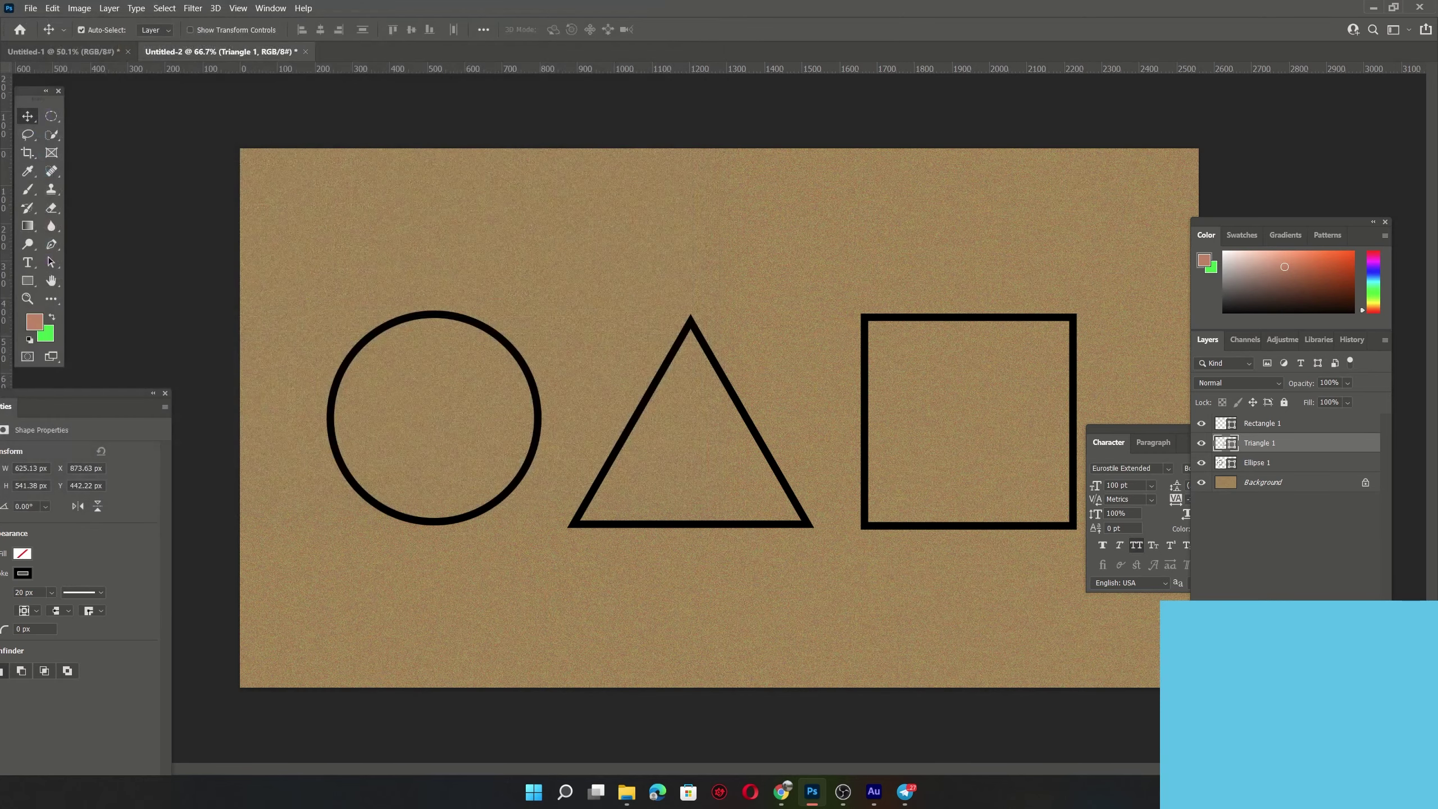
click(821, 234)
- Minimize the open programs to reach the desktop and open the images folder on New Volume (D:) in File Explorer
click(1372, 8)
click(1356, 8)
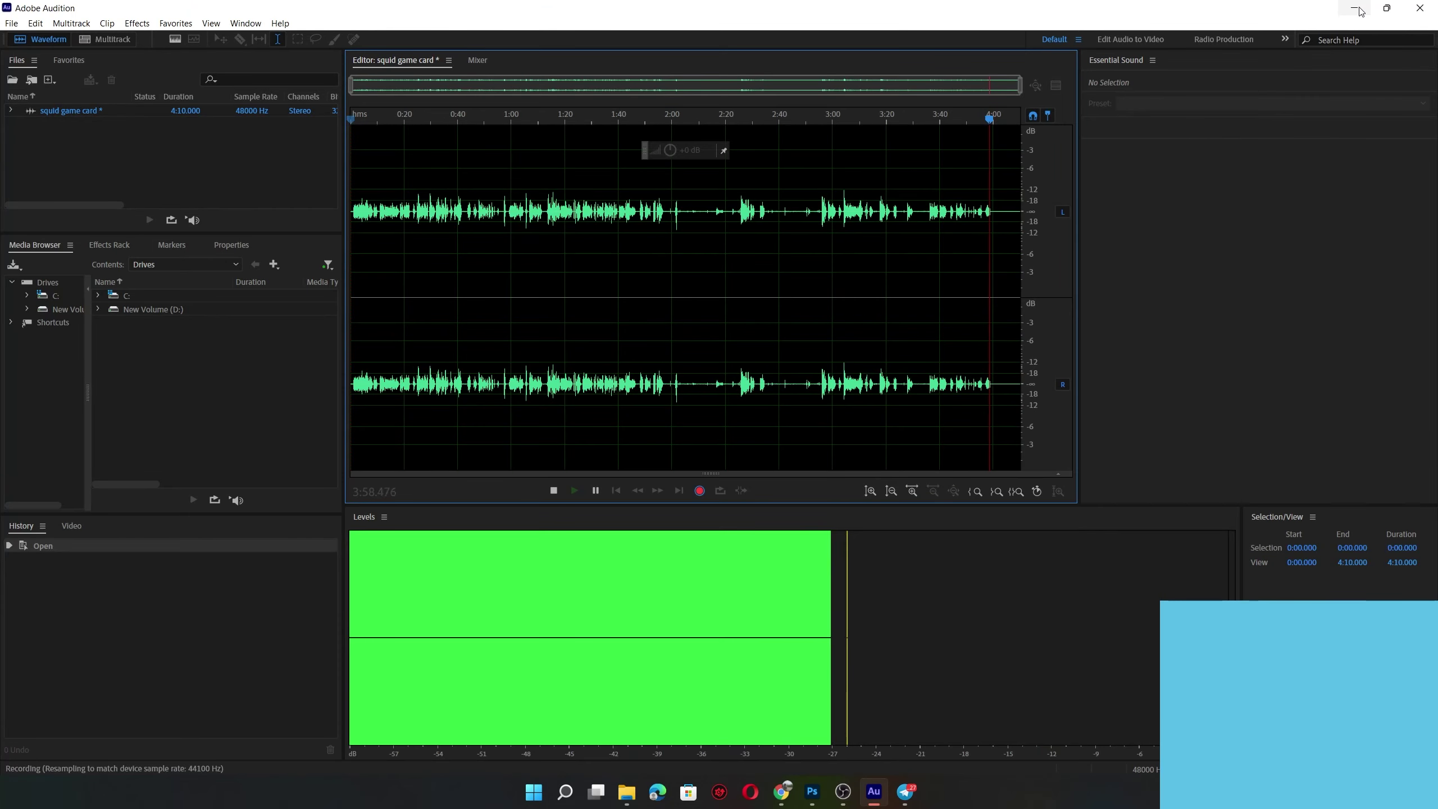
click(1357, 8)
key(super+Down)
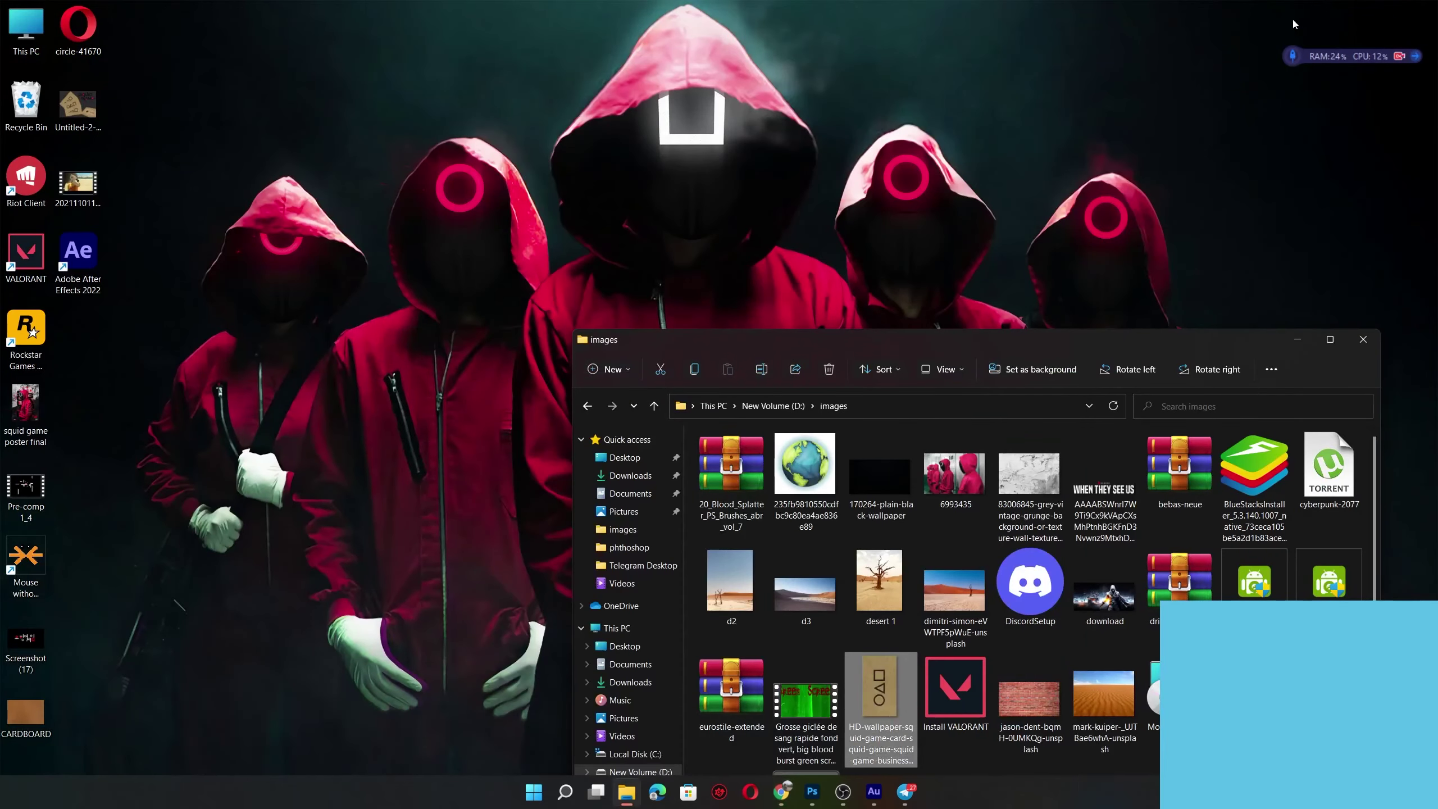
double_click(28, 37)
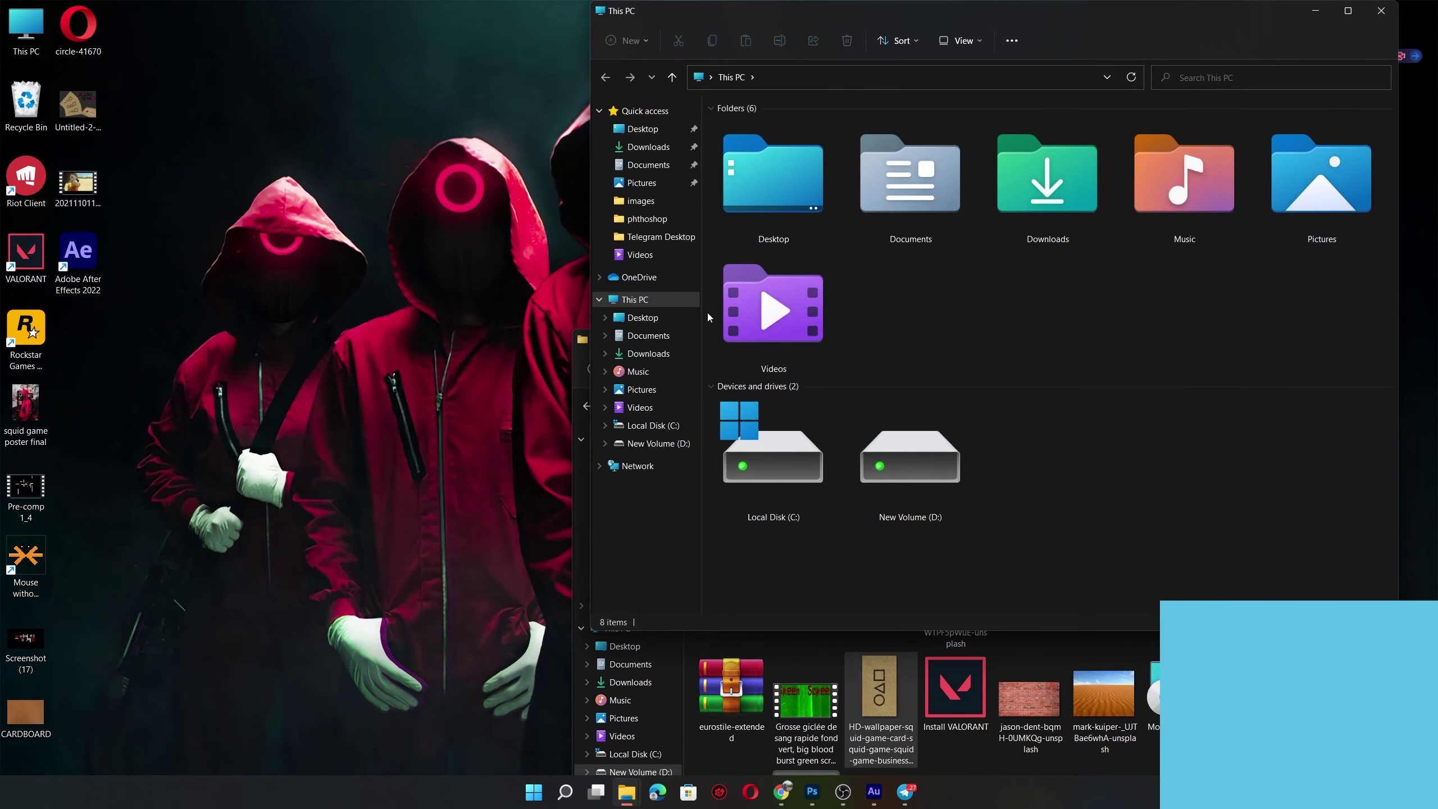
double_click(962, 490)
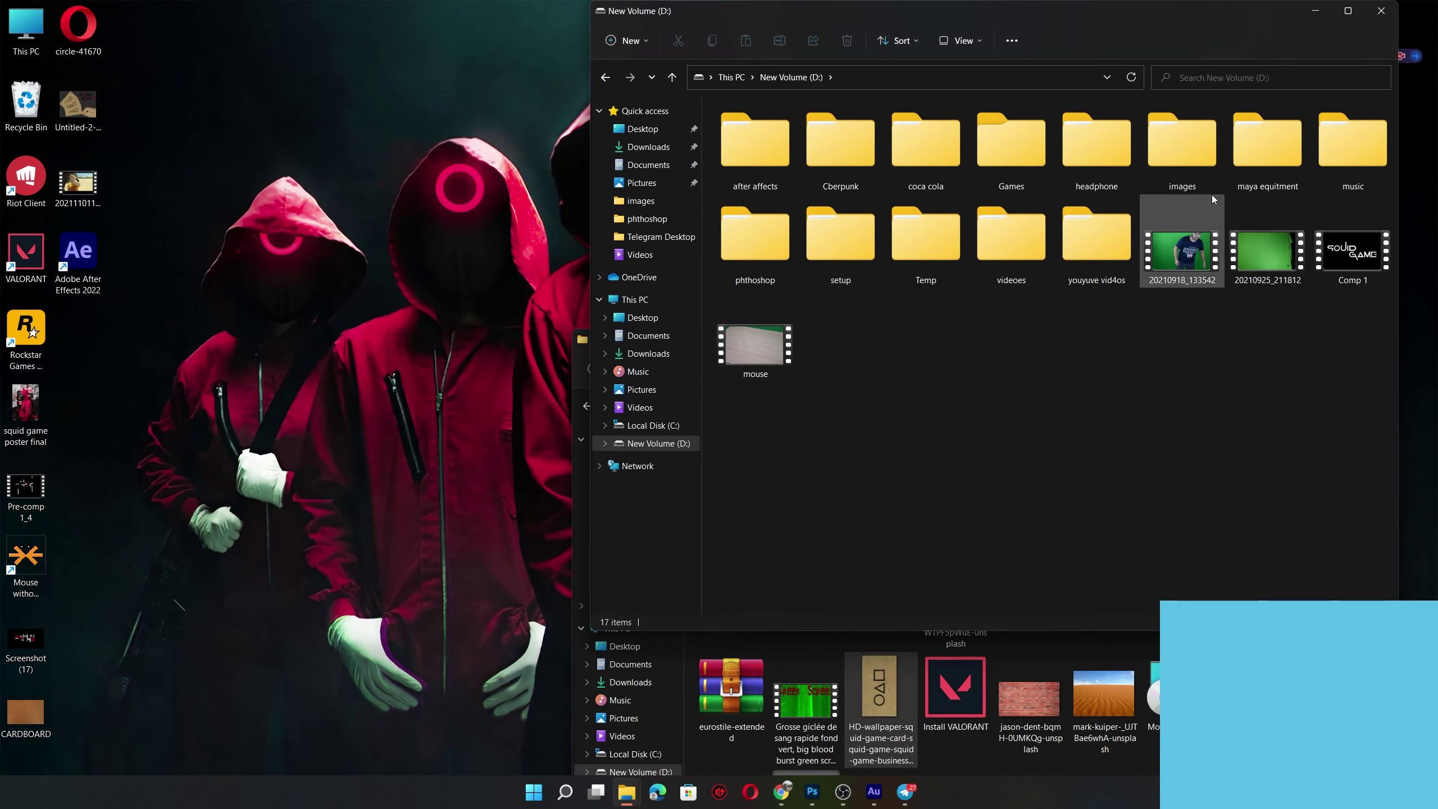
double_click(1182, 142)
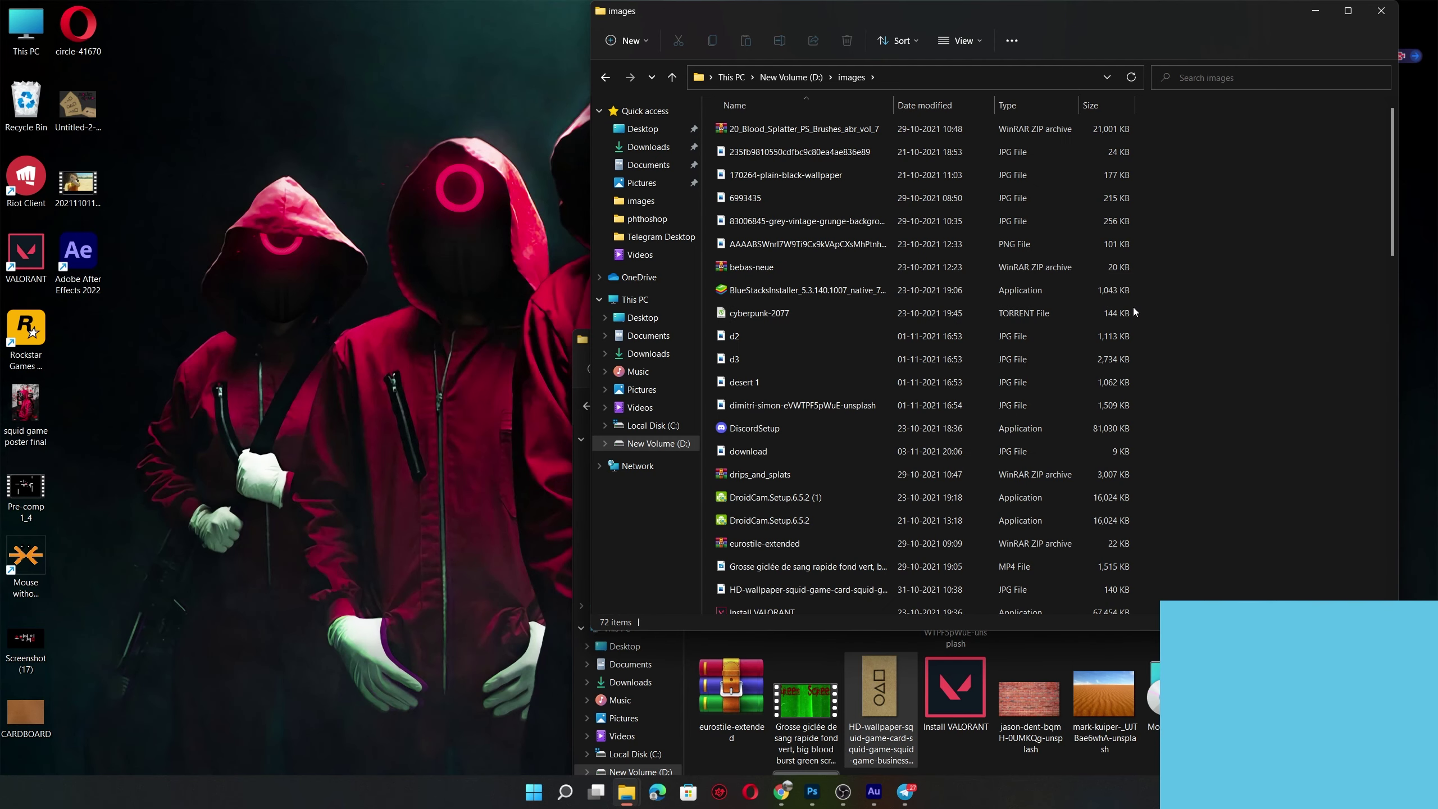
- Search the images folder for "squid card" and go back up to New Volume (D:)
click(1297, 75)
text(sq)
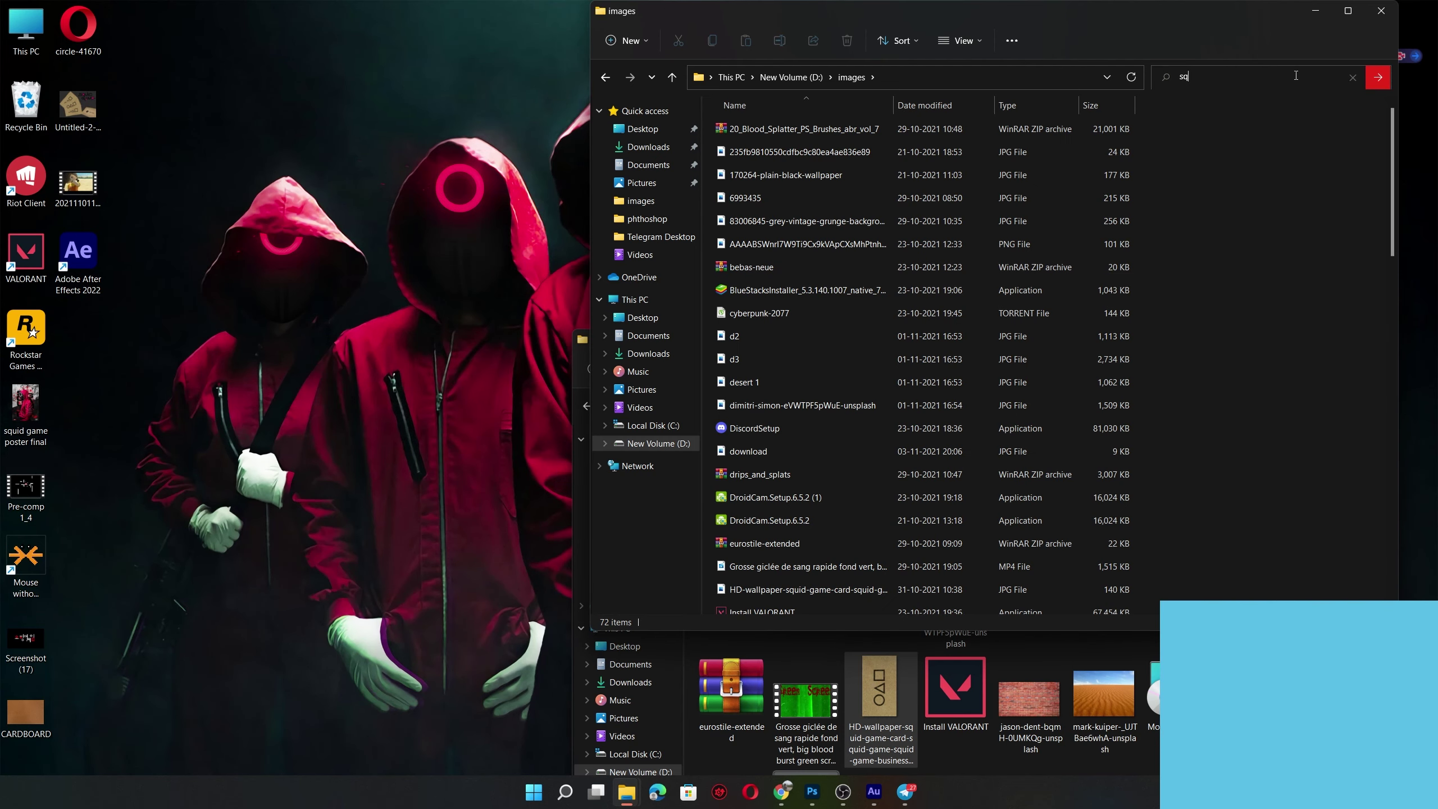
text(uid card)
key(alt+Up)
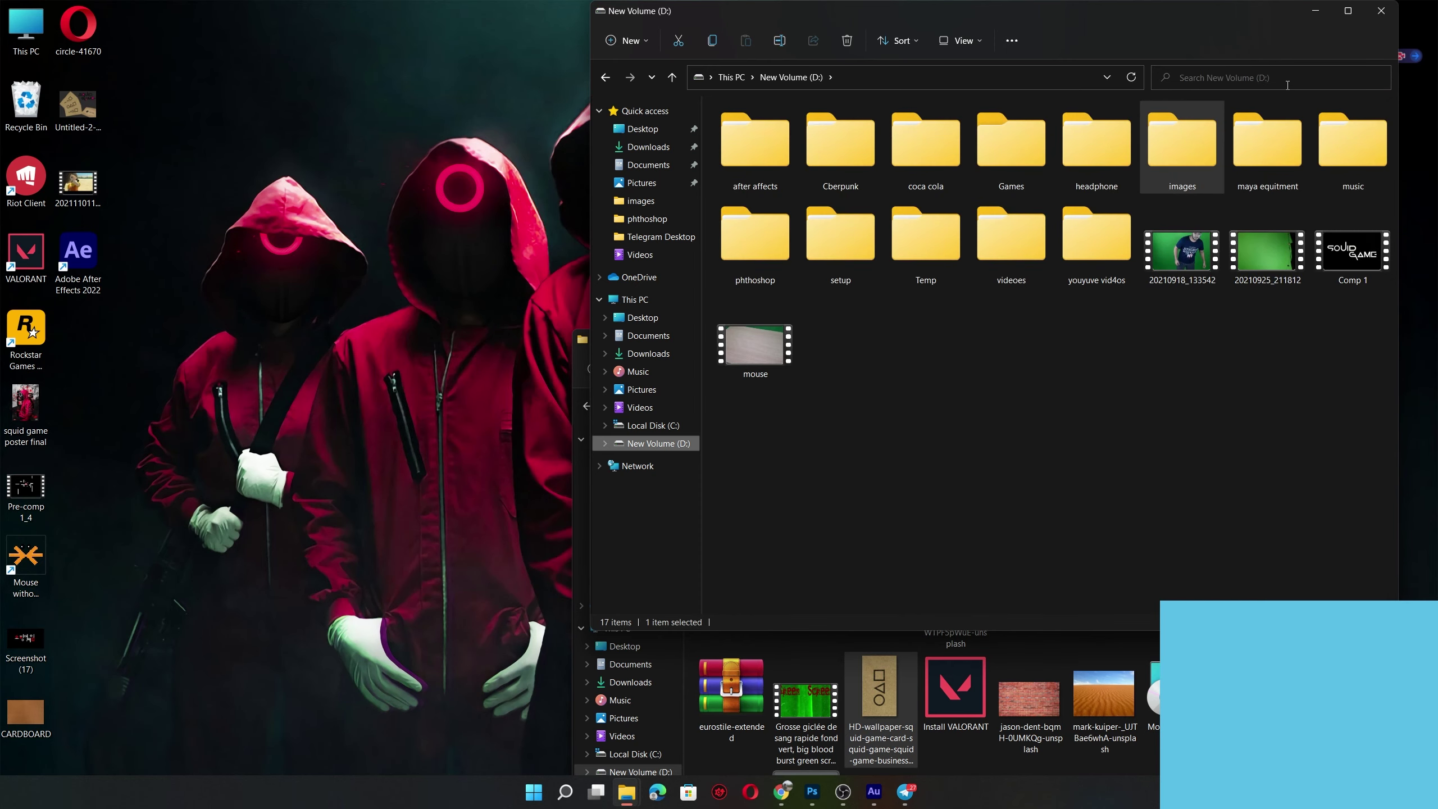
- Search the whole New Volume (D:) drive for "squid card" and view the saved PNG in Photos, closing it when done
click(1282, 71)
text(s)
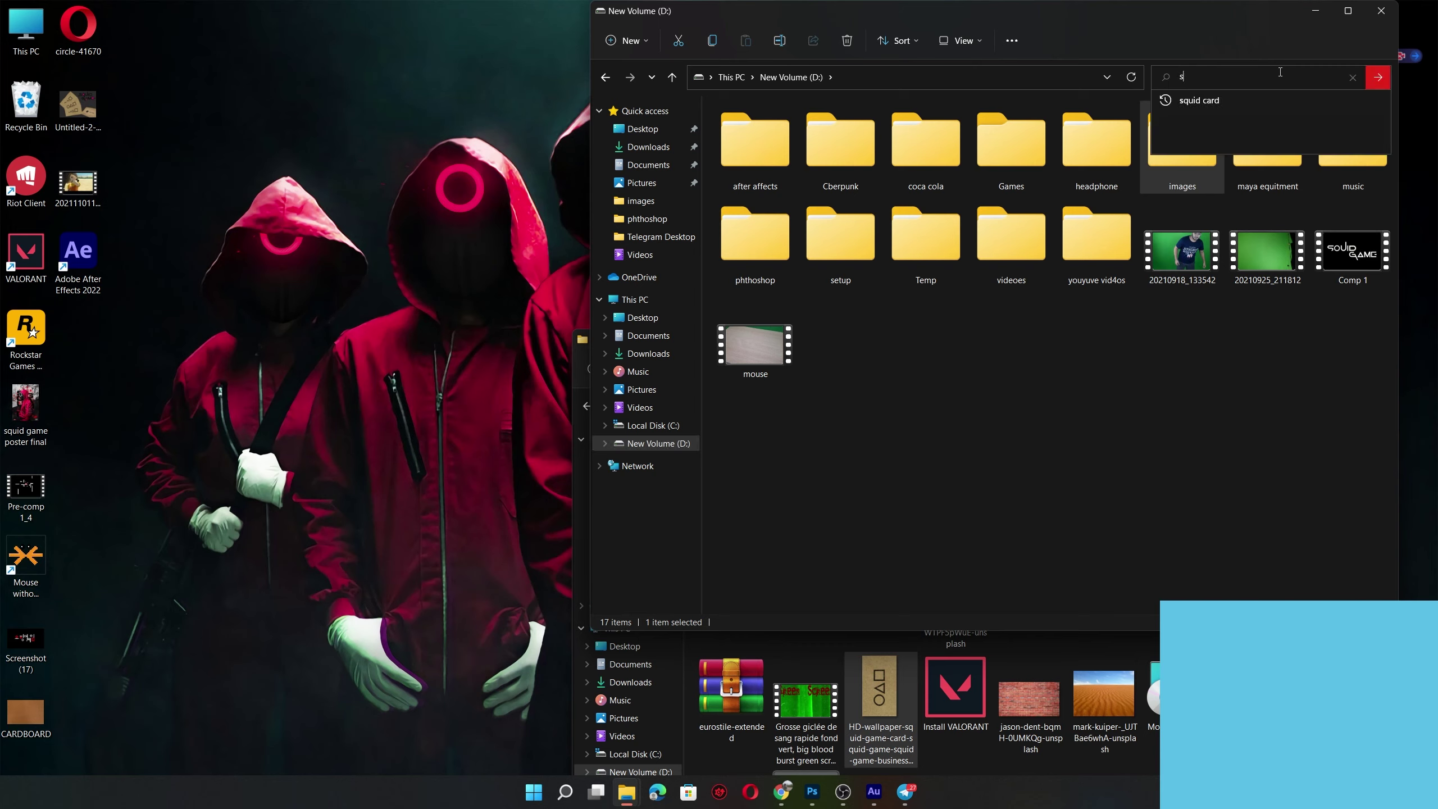
text(quid card)
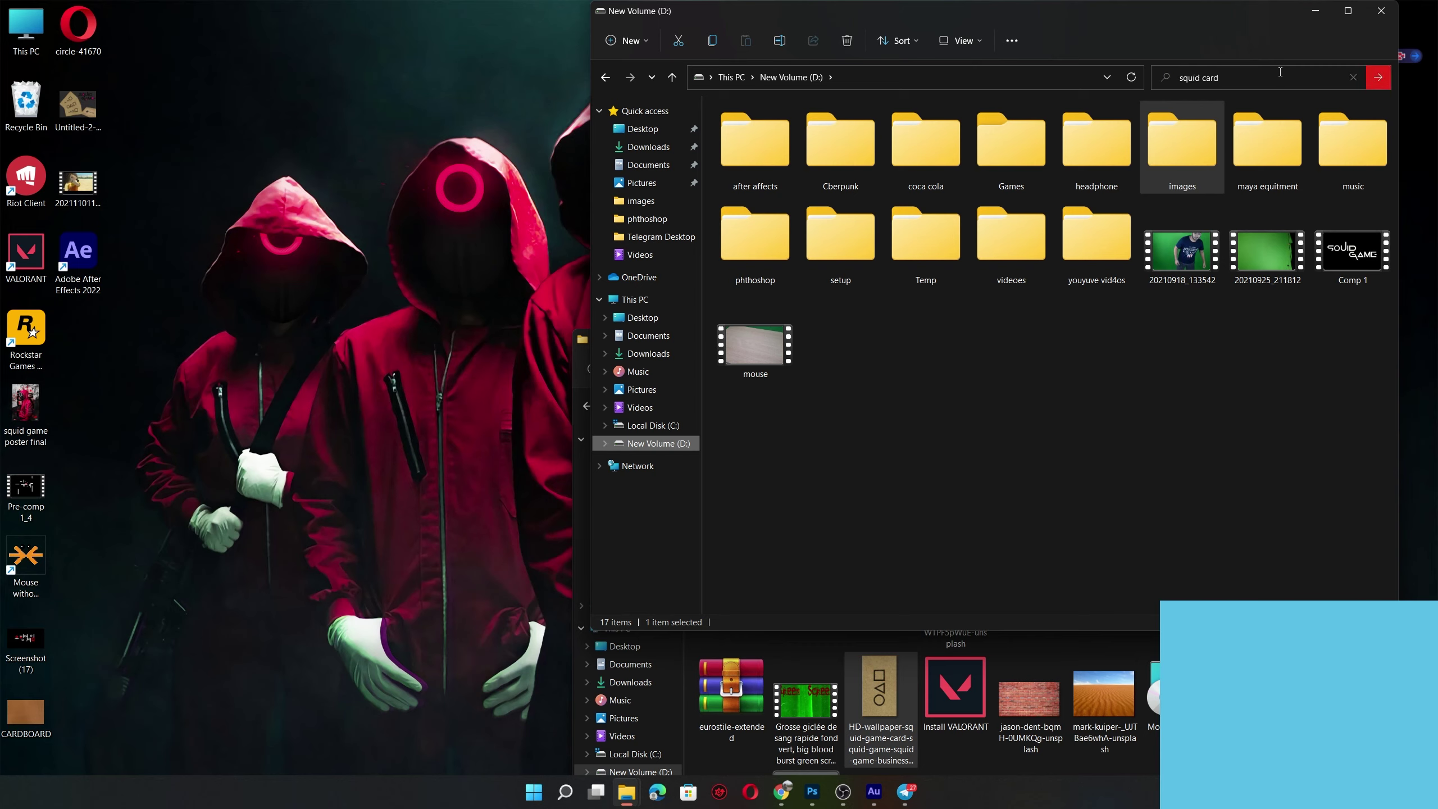
key(Return)
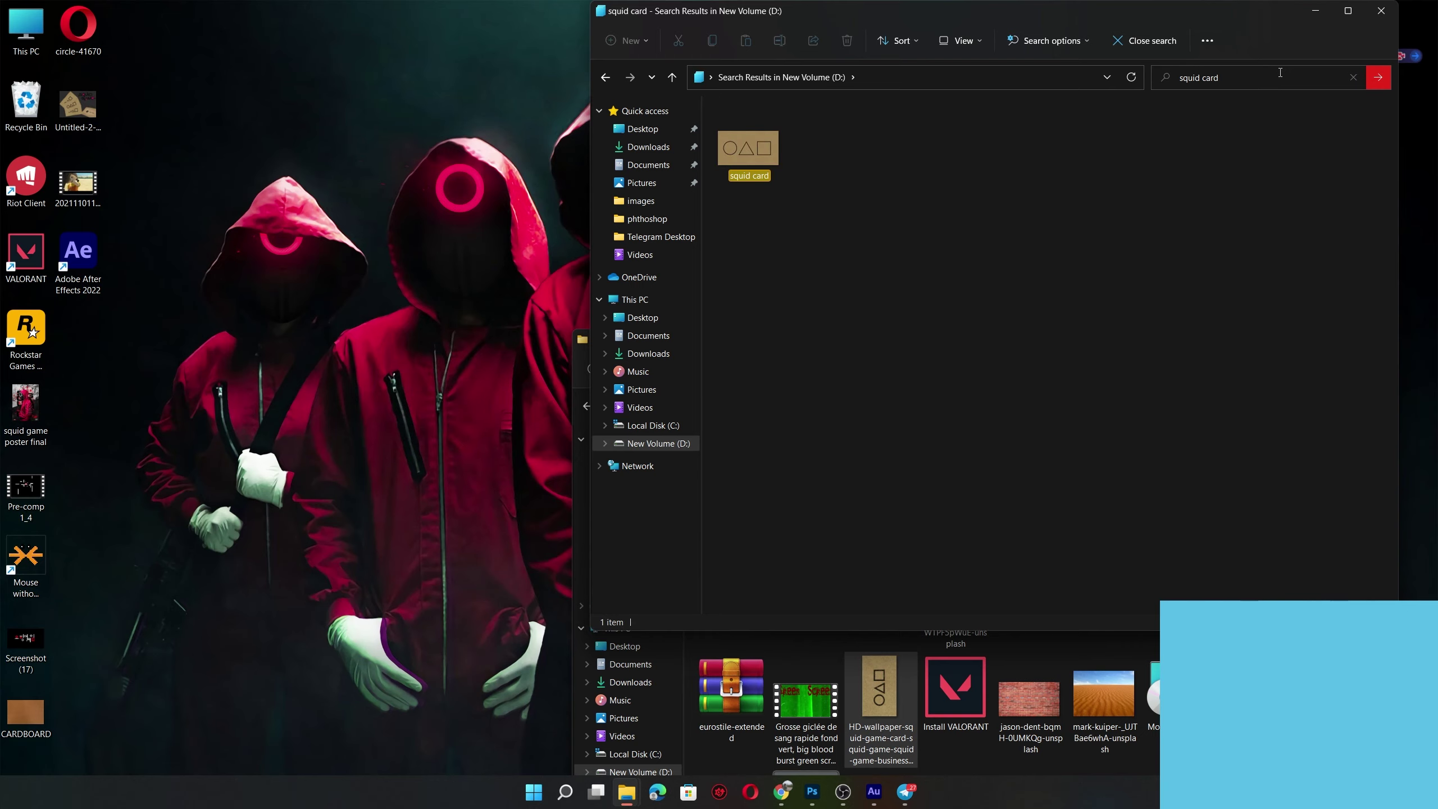
double_click(759, 156)
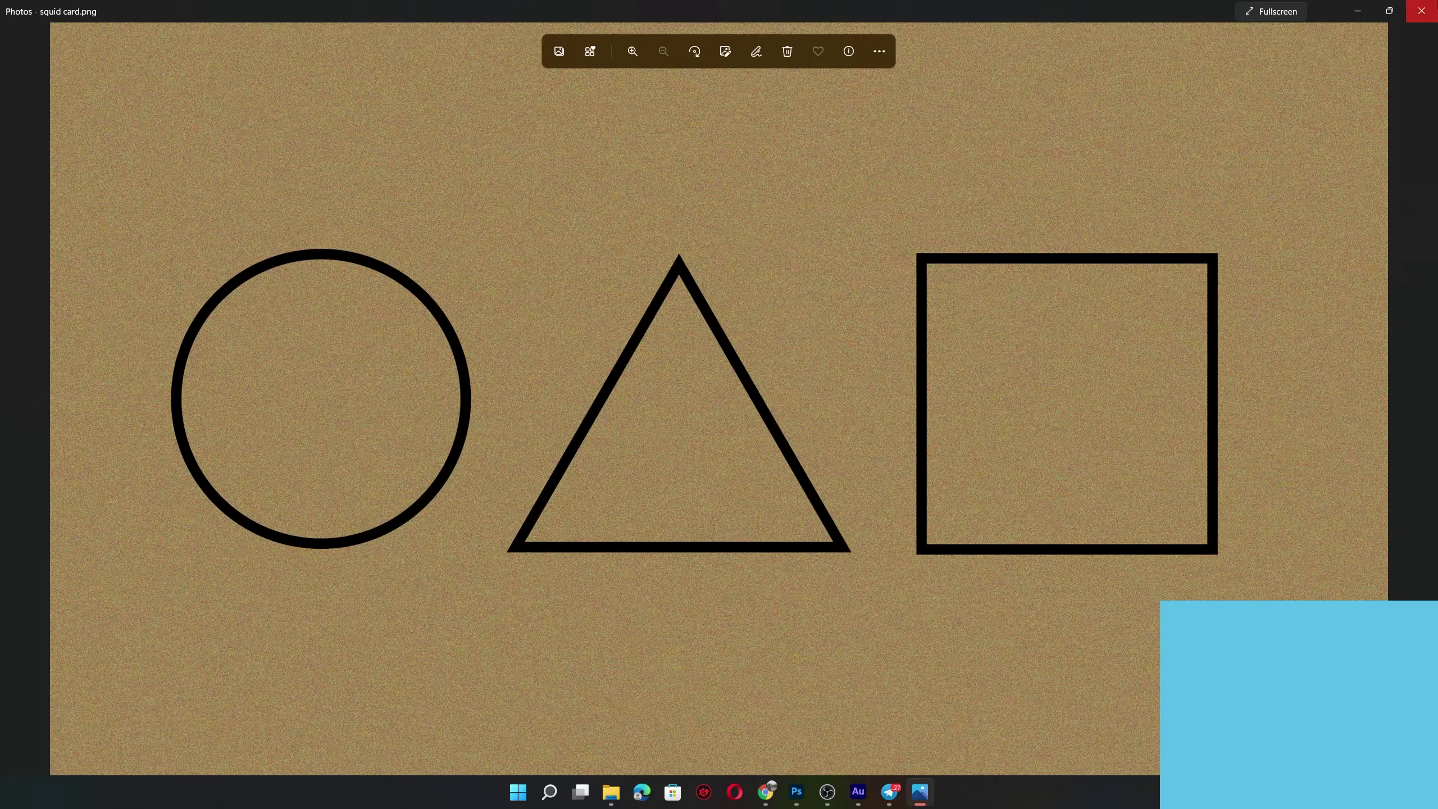
click(1421, 11)
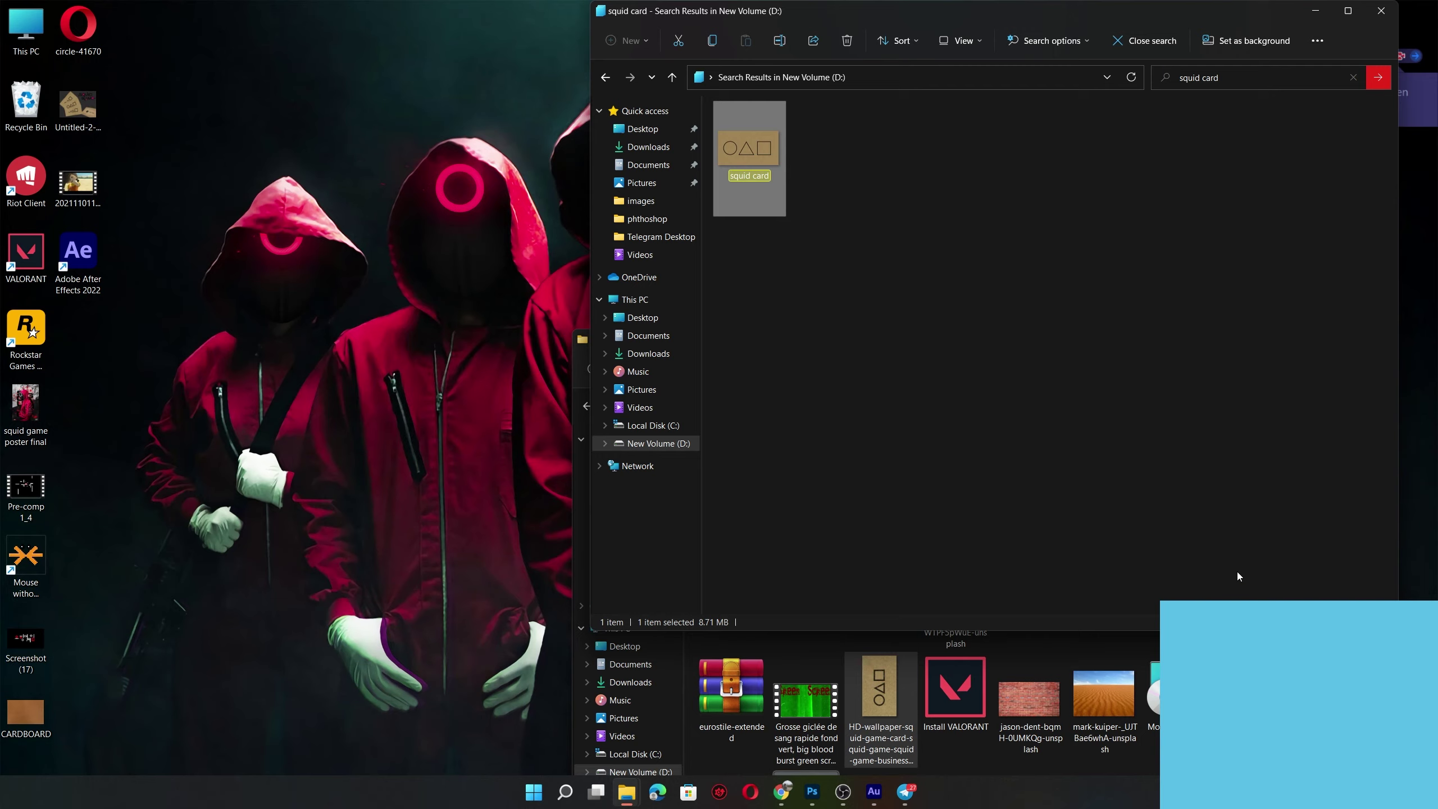
click(843, 791)
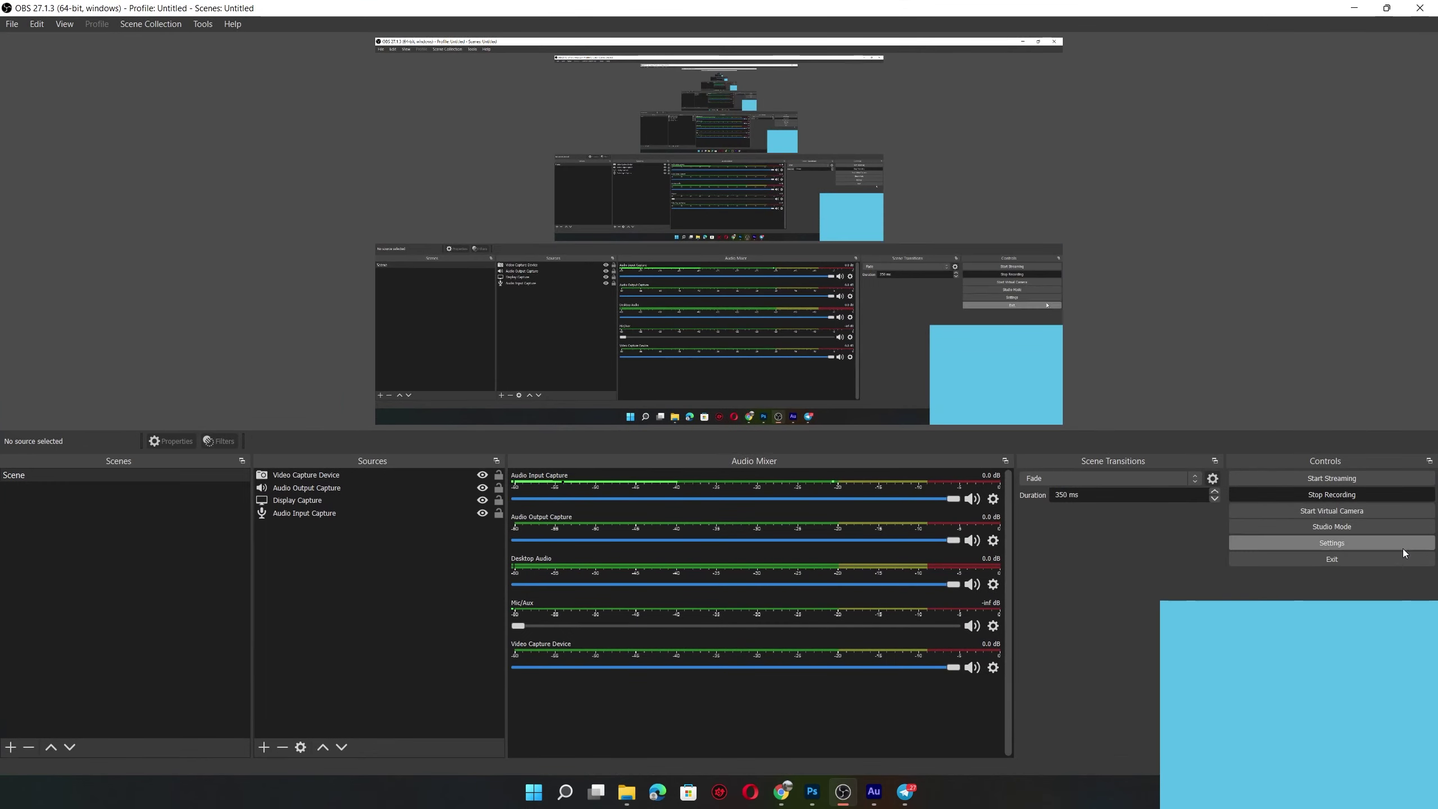